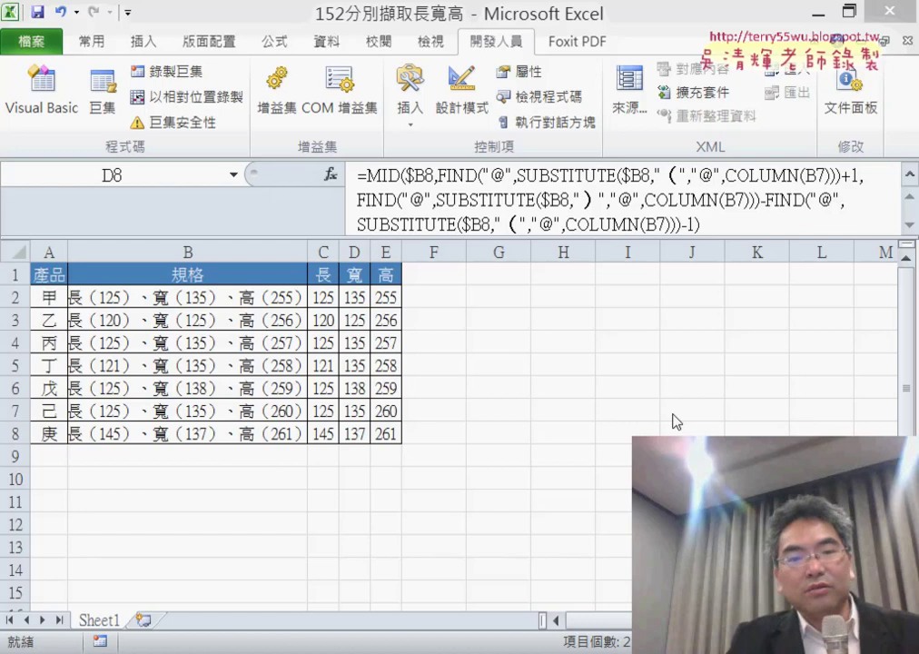
Step: Delete the MID formula results in C2:E8, leaving only the 規格 text in column B
{"action": "left_click_drag", "start_coordinate": [187, 298], "coordinate": [201, 435]}
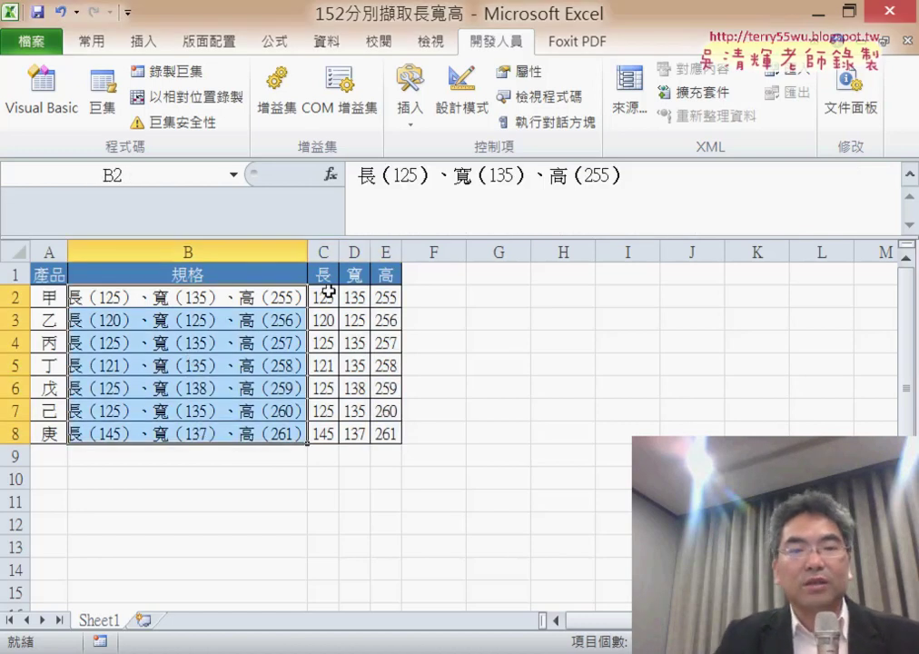
{"action": "left_click_drag", "start_coordinate": [317, 303], "coordinate": [389, 435]}
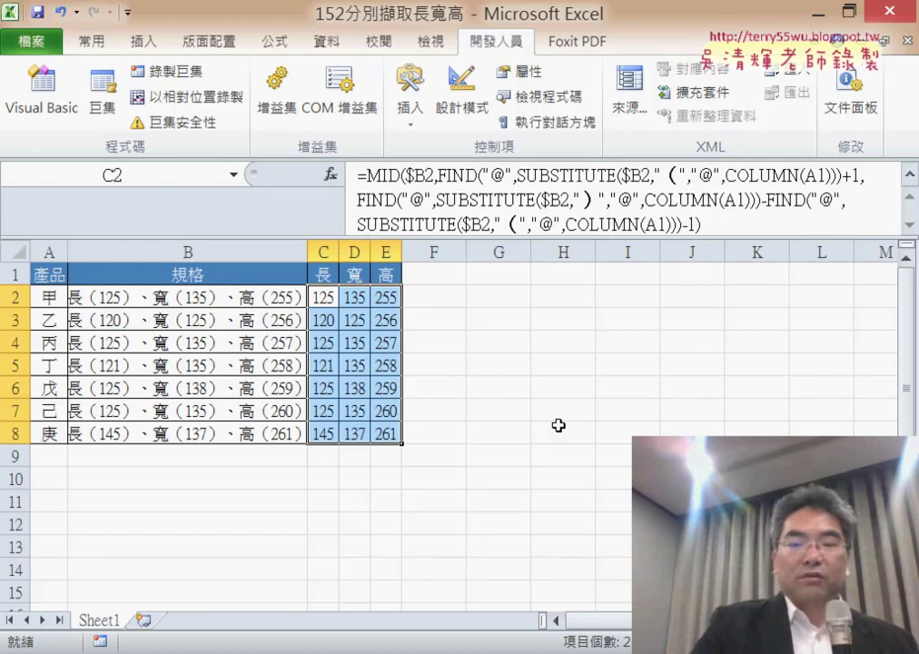
{"action": "key", "text": "Delete"}
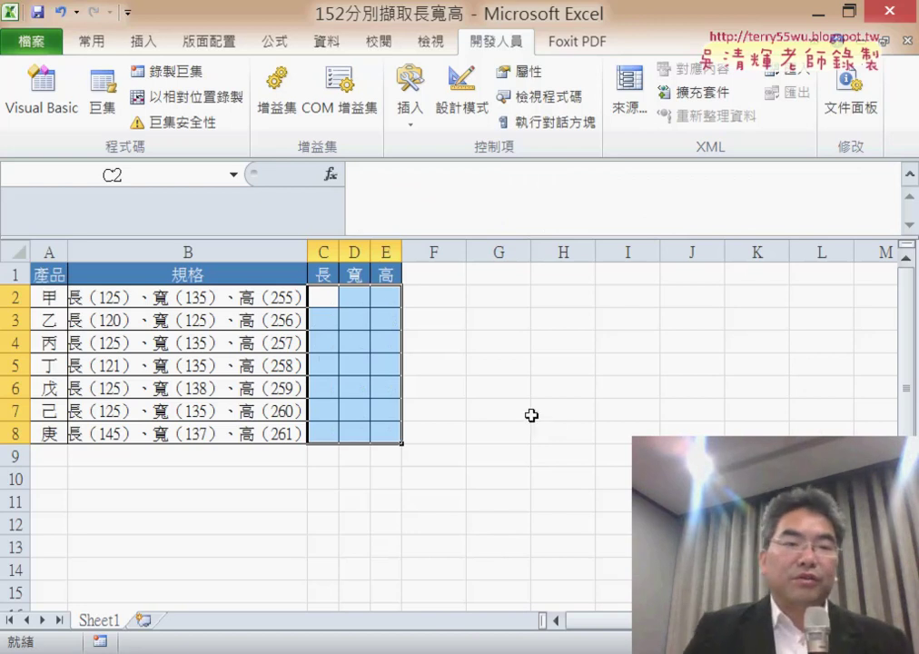
Step: Select the specifications in B2:B8 and launch 資料剖析 (Text to Columns) from the 資料 tab
{"action": "left_click", "coordinate": [270, 299]}
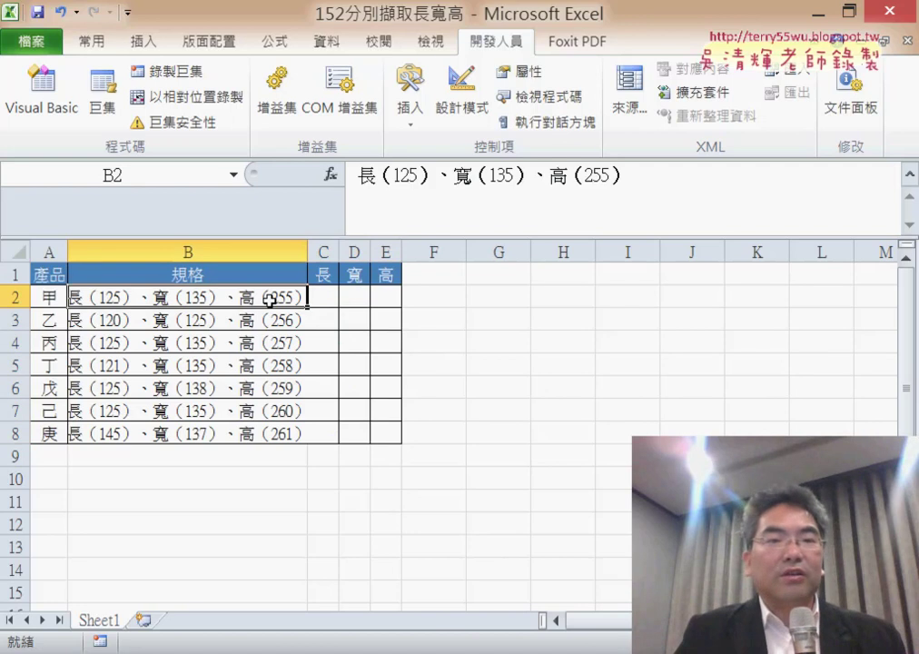
{"action": "left_click", "coordinate": [325, 41]}
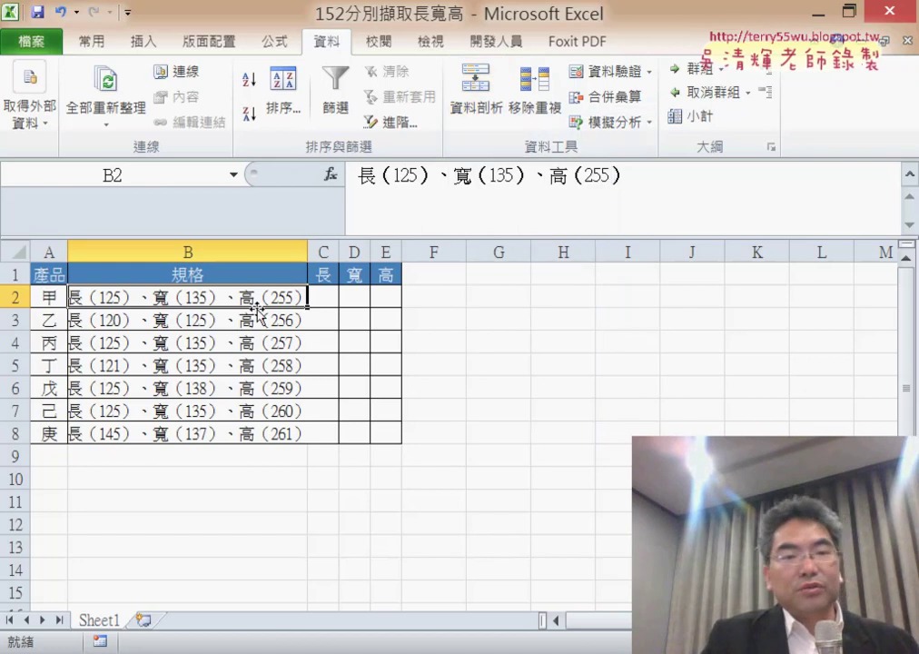
{"action": "left_click_drag", "start_coordinate": [228, 296], "coordinate": [223, 441]}
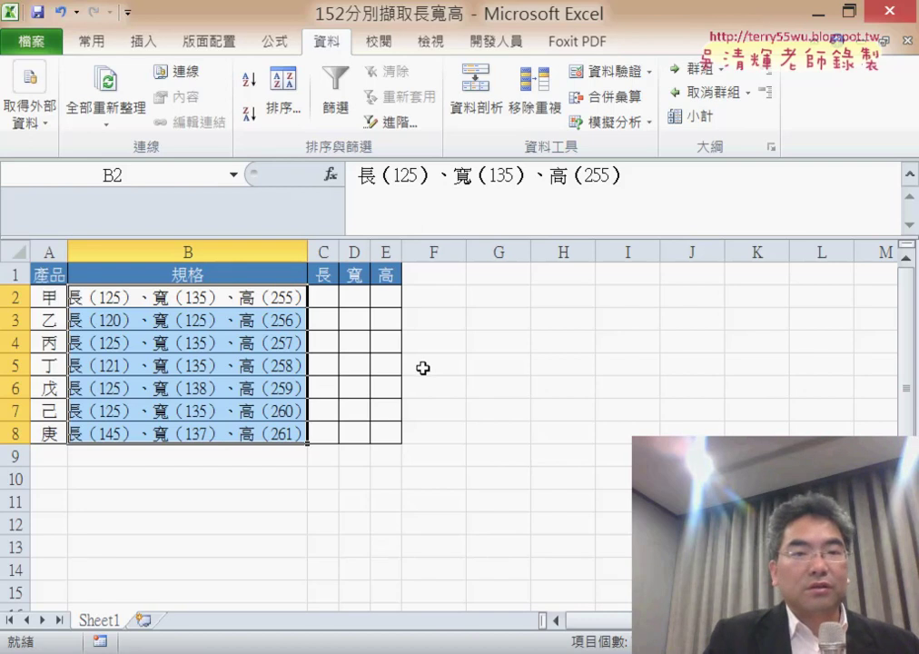
{"action": "left_click", "coordinate": [484, 115]}
Step: Choose 固定寬度 (fixed width) in wizard step 1 and continue to step 2
{"action": "mouse_move", "coordinate": [482, 117]}
{"action": "left_mouse_down"}
{"action": "mouse_move", "coordinate": [625, 130]}
{"action": "mouse_move", "coordinate": [500, 127]}
{"action": "left_mouse_up"}
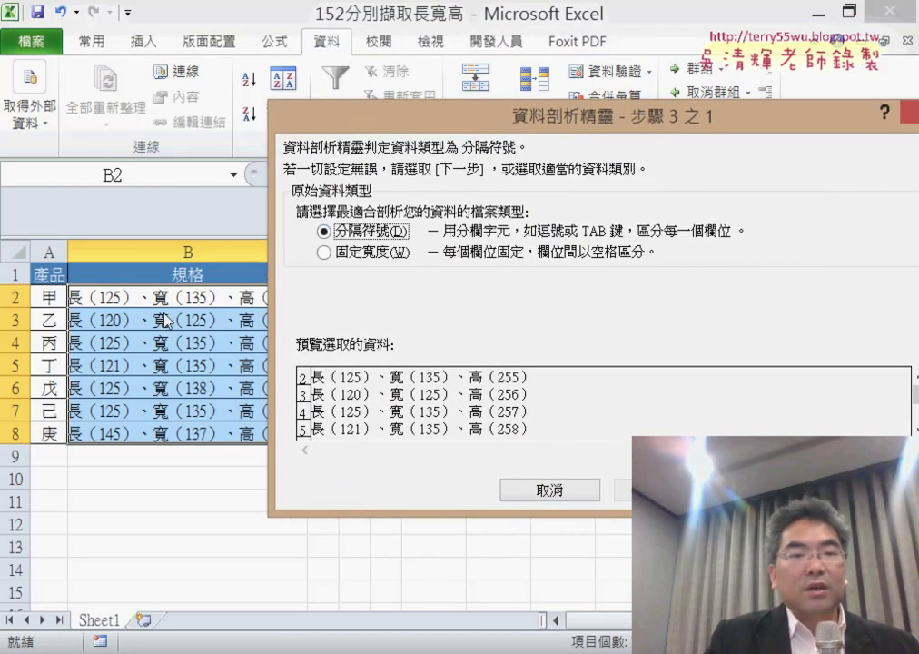
{"action": "left_click", "coordinate": [363, 252]}
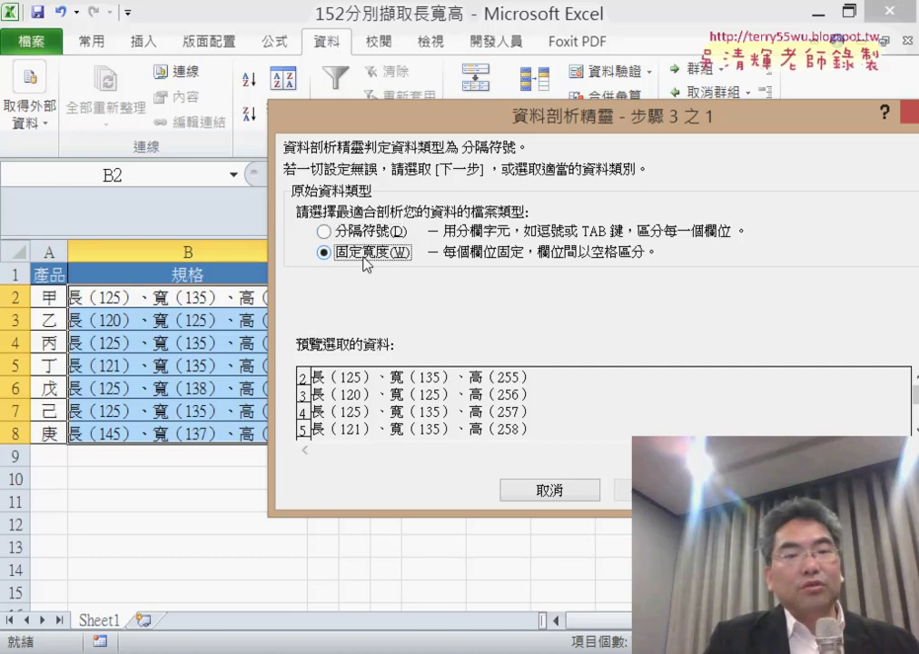
{"action": "left_click", "coordinate": [363, 234]}
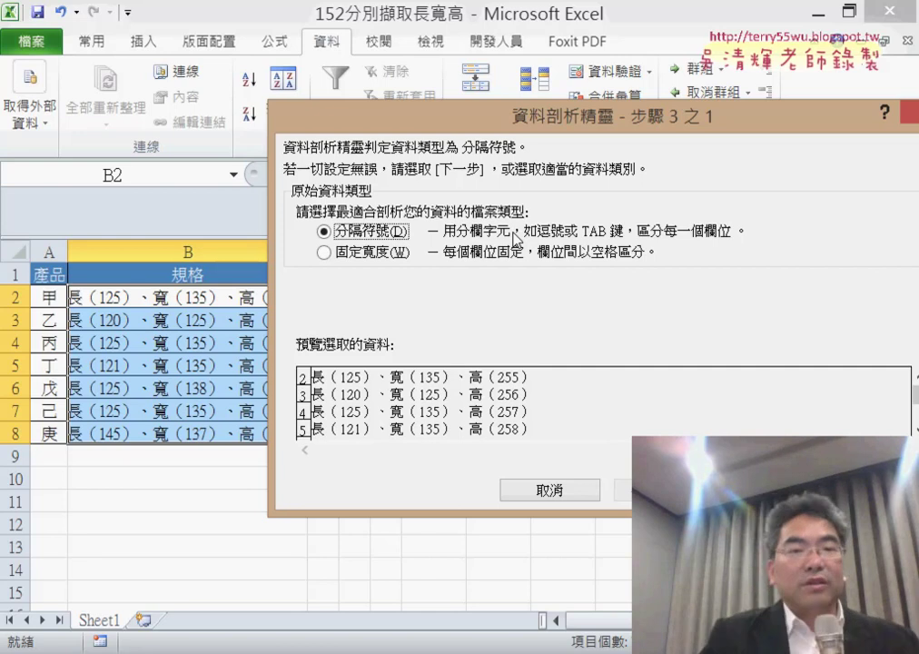
{"action": "left_click", "coordinate": [359, 258]}
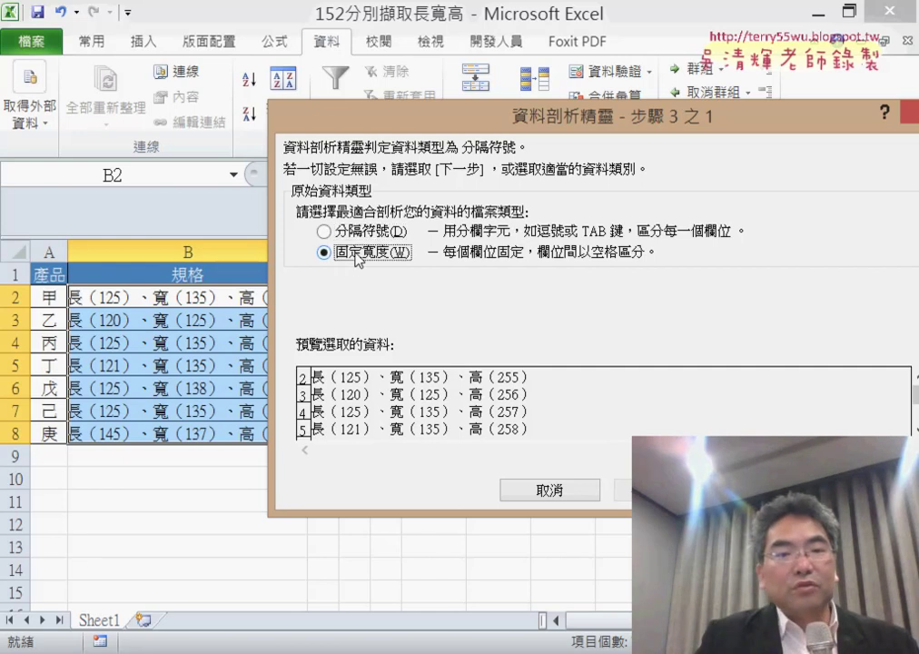
{"action": "key", "text": "Return"}
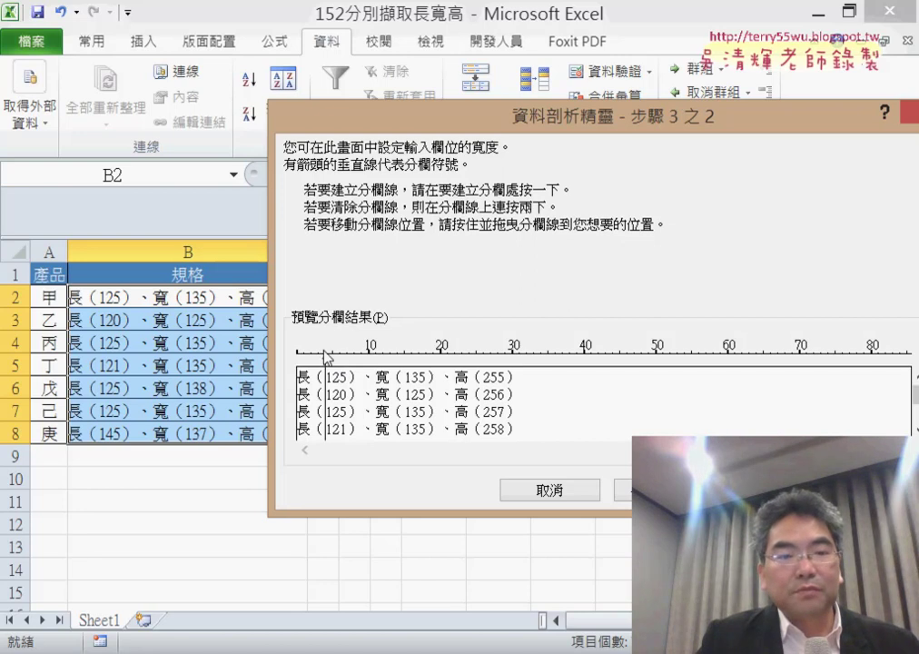
Step: Place break lines before and after 125, 135 and 255, then continue to step 3
{"action": "left_click", "coordinate": [347, 354]}
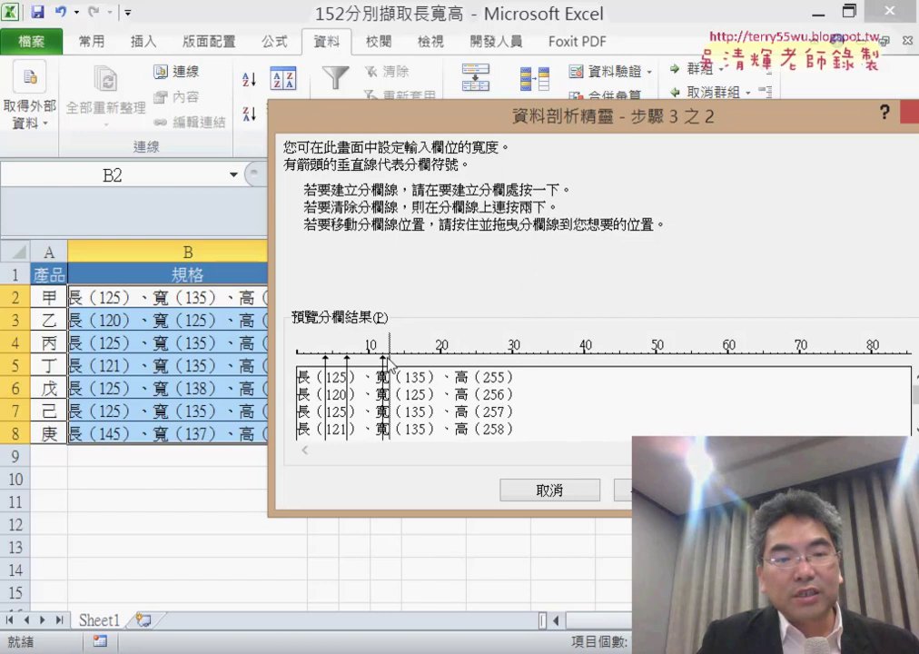
{"action": "left_click", "coordinate": [403, 364]}
{"action": "left_click_drag", "start_coordinate": [382, 364], "coordinate": [403, 364]}
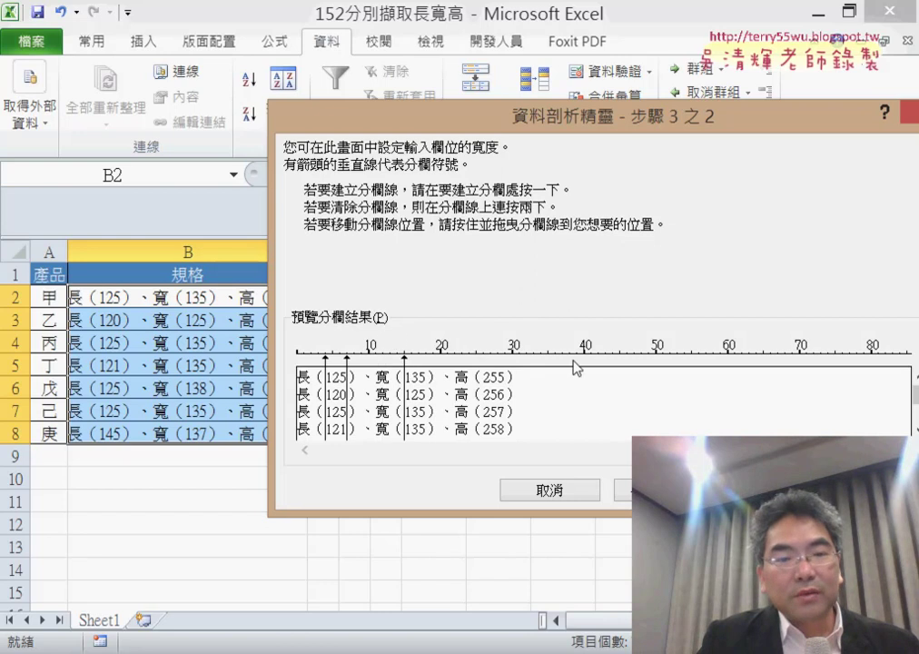
{"action": "left_click", "coordinate": [427, 359]}
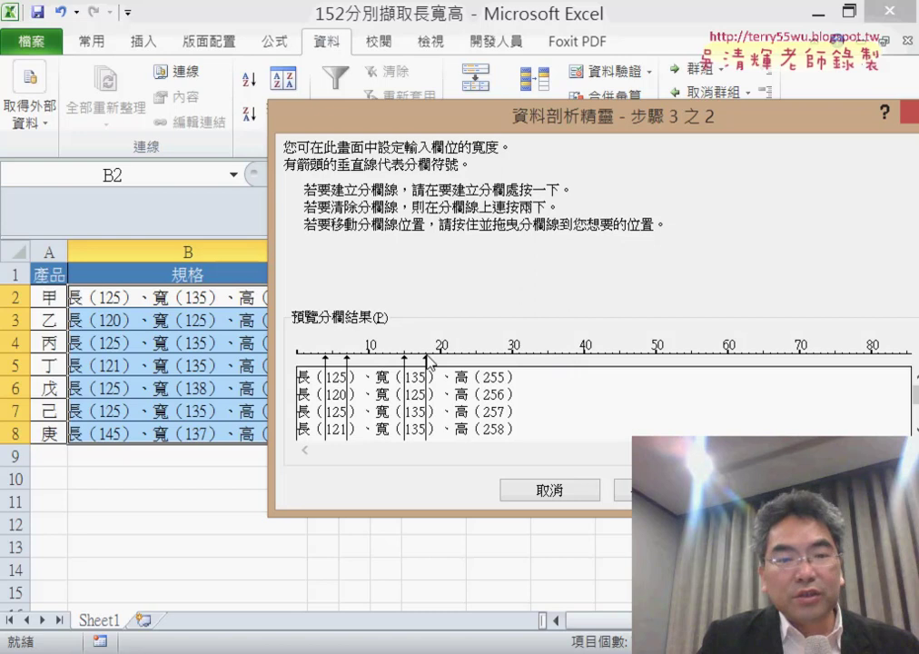
{"action": "left_click", "coordinate": [482, 359]}
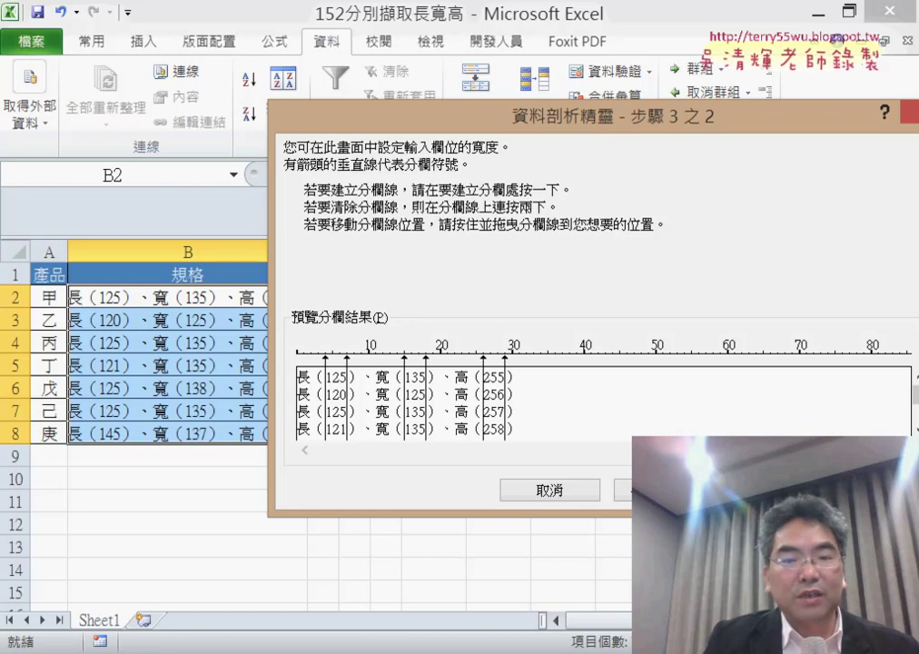
{"action": "key", "text": "Return"}
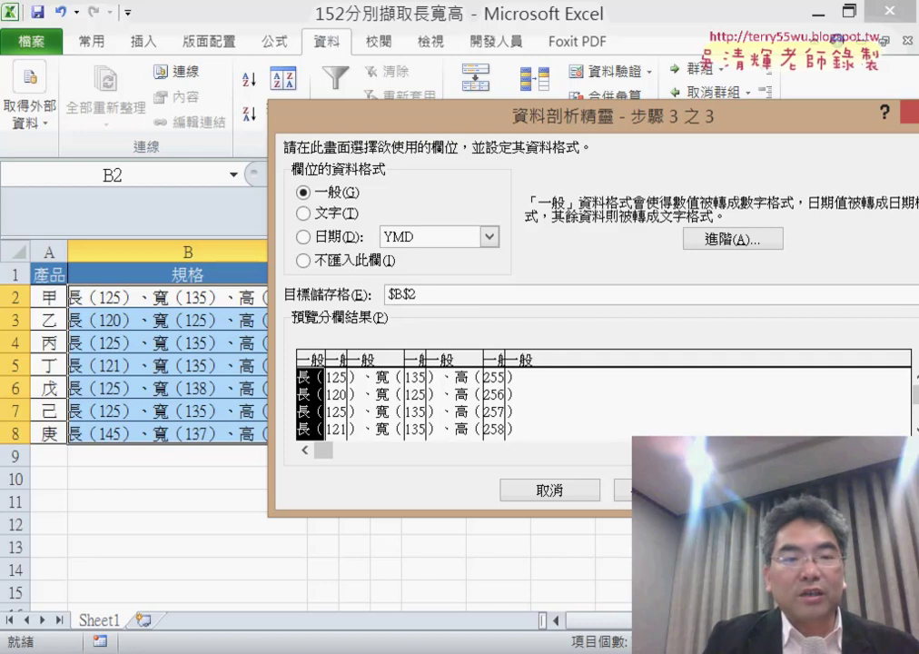
Step: Set the 長（, ）、寬（, ）、高（ and trailing text columns to 不匯入此欄
{"action": "mouse_move", "coordinate": [485, 121]}
{"action": "left_mouse_down"}
{"action": "mouse_move", "coordinate": [465, 48]}
{"action": "mouse_move", "coordinate": [434, 45]}
{"action": "left_mouse_up"}
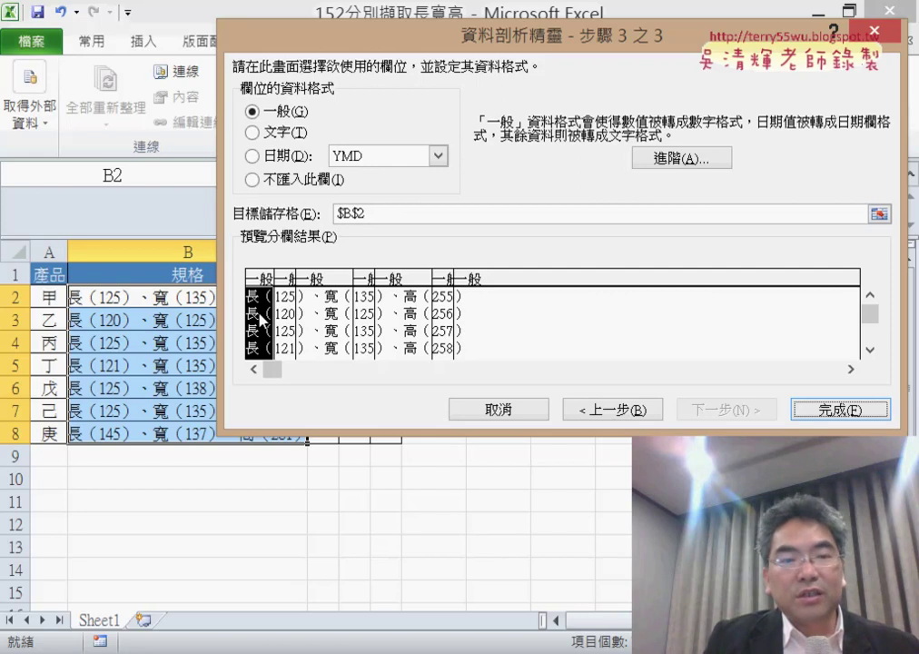
{"action": "left_click", "coordinate": [275, 179]}
{"action": "left_click", "coordinate": [337, 322]}
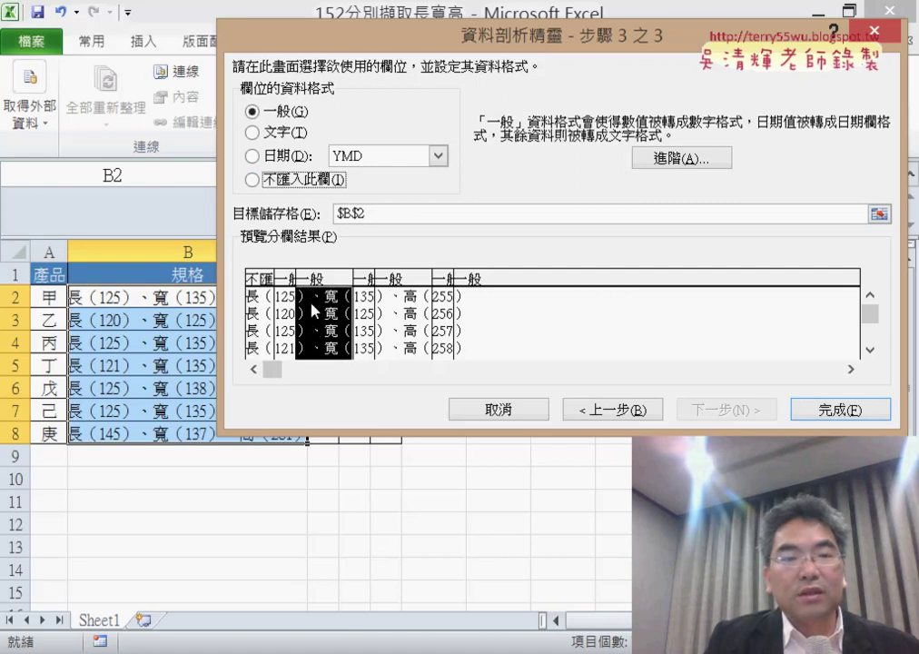
{"action": "left_click", "coordinate": [293, 178]}
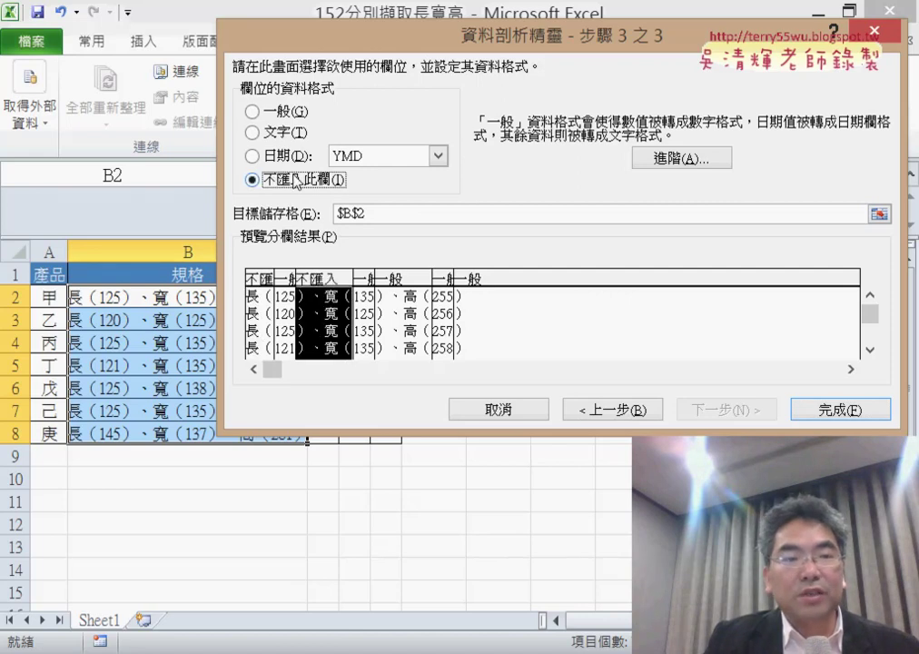
{"action": "left_click", "coordinate": [408, 332]}
{"action": "left_click", "coordinate": [295, 179]}
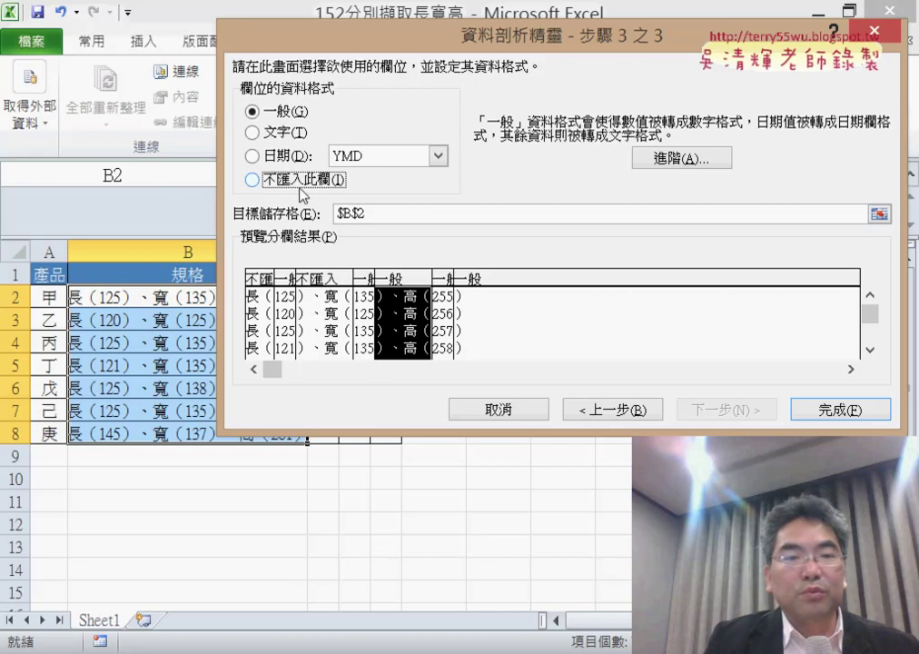
{"action": "left_click", "coordinate": [501, 334]}
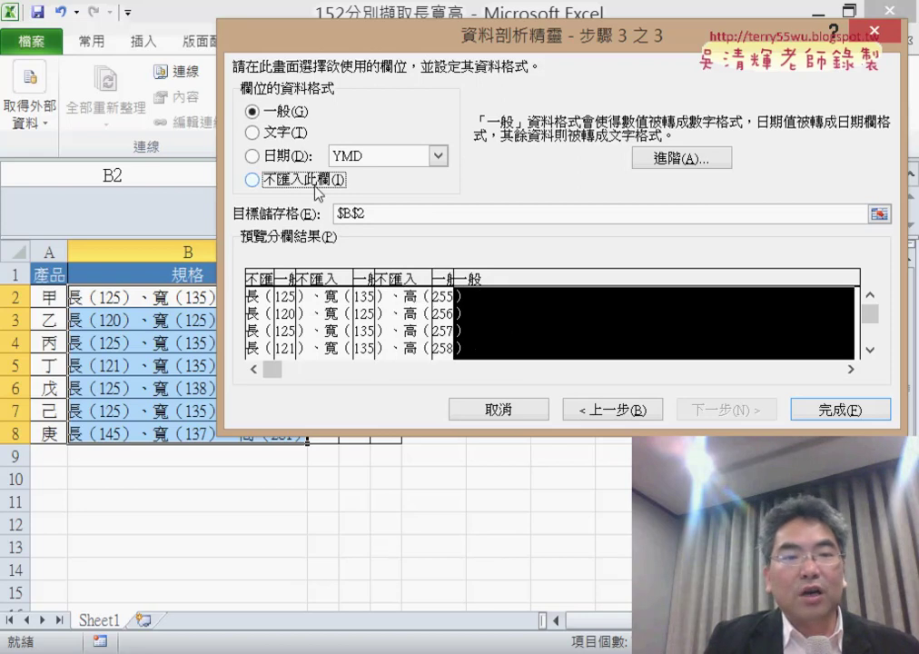
{"action": "left_click", "coordinate": [303, 178]}
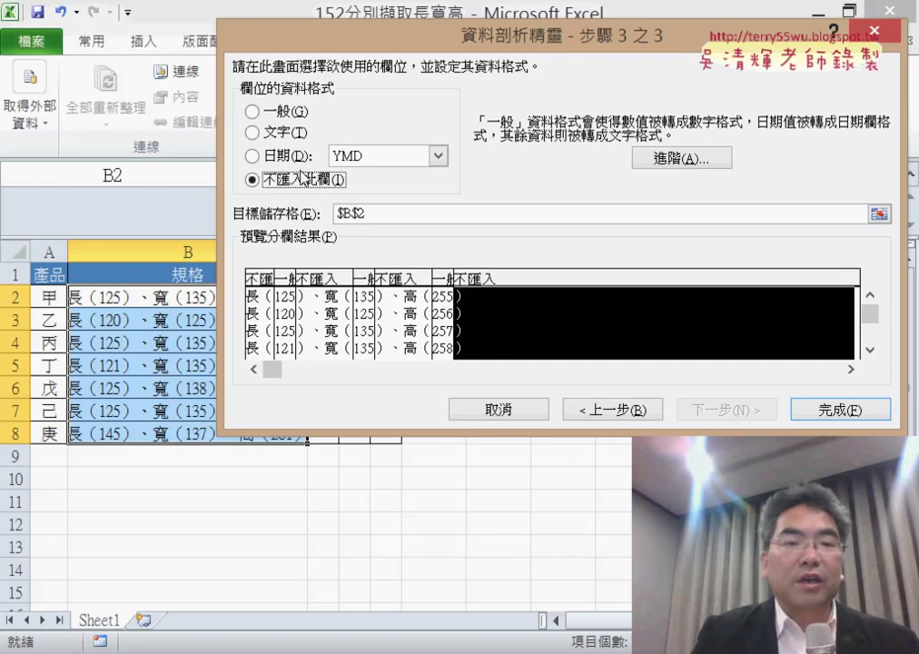
{"action": "mouse_move", "coordinate": [291, 30]}
{"action": "left_mouse_down"}
{"action": "mouse_move", "coordinate": [432, 57]}
{"action": "mouse_move", "coordinate": [592, 58]}
{"action": "left_mouse_up"}
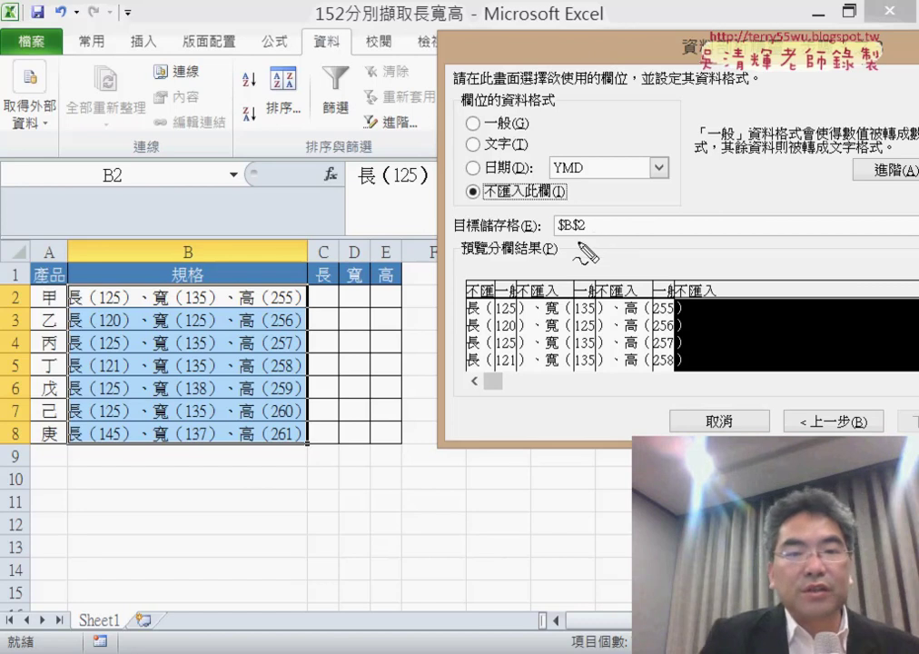
Step: Change the split Destination from $B$2 to C2 and finish the wizard
{"action": "left_click_drag", "start_coordinate": [589, 243], "coordinate": [587, 222]}
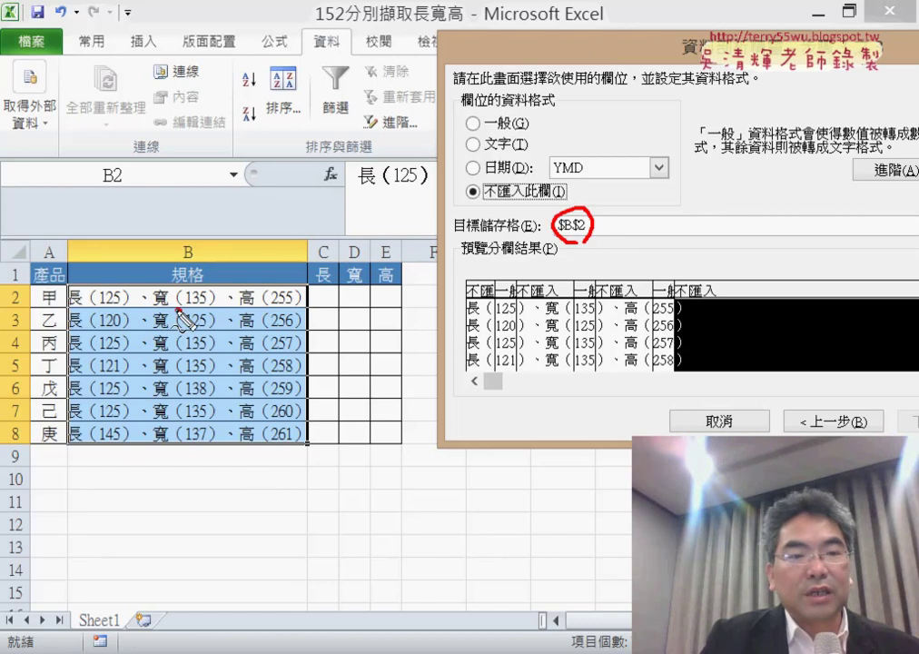
{"action": "left_click_drag", "start_coordinate": [191, 292], "coordinate": [213, 316]}
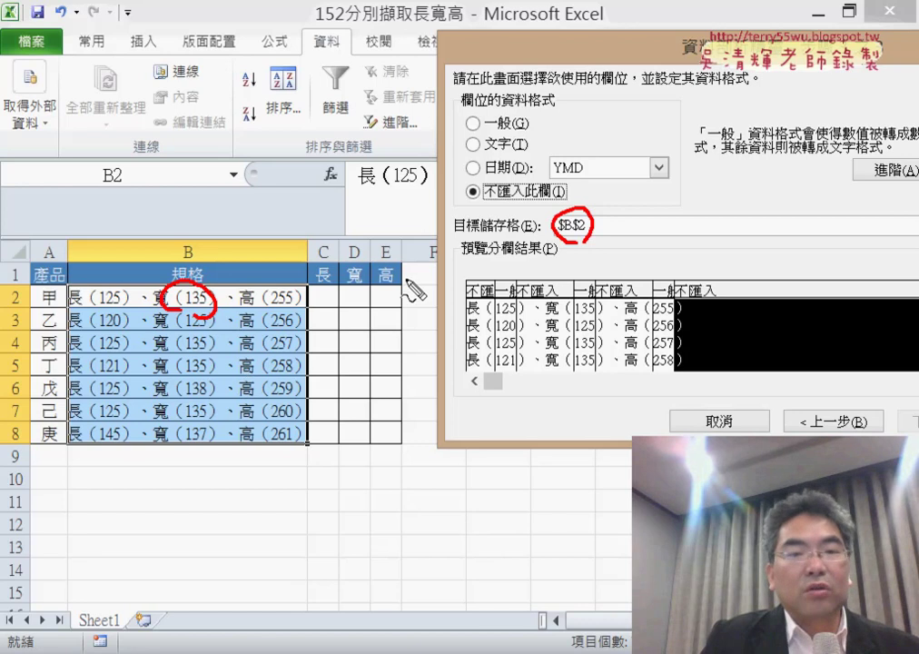
{"action": "mouse_move", "coordinate": [310, 307]}
{"action": "left_mouse_down"}
{"action": "mouse_move", "coordinate": [339, 312]}
{"action": "mouse_move", "coordinate": [361, 373]}
{"action": "mouse_move", "coordinate": [392, 400]}
{"action": "left_mouse_up"}
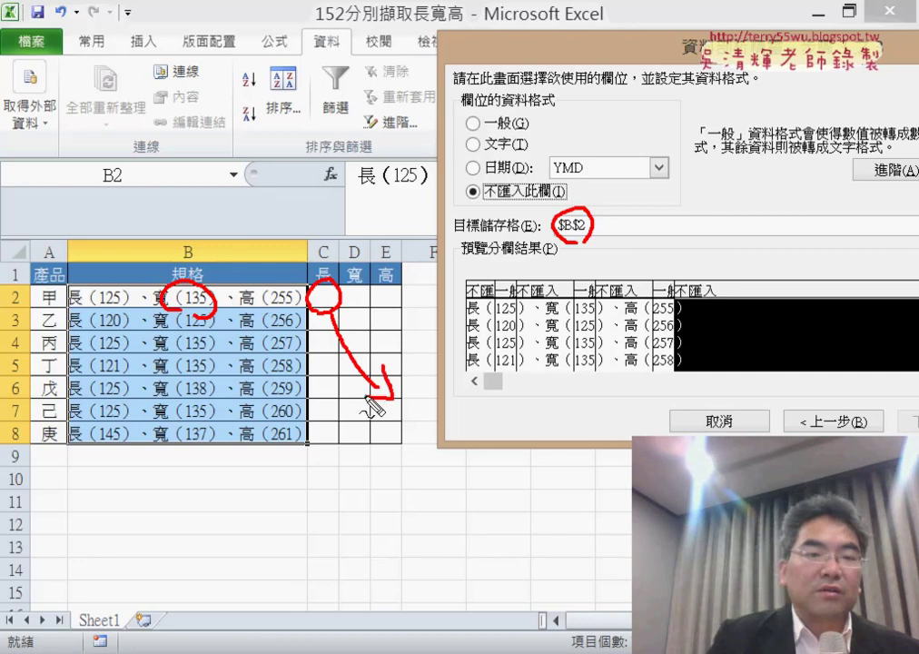
{"action": "key", "text": "Escape"}
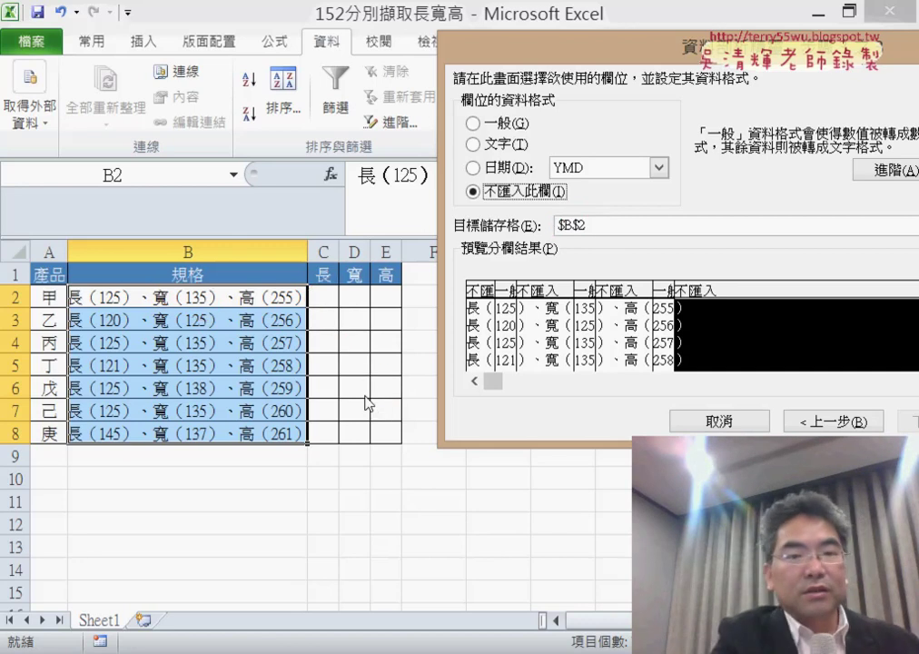
{"action": "double_click", "coordinate": [592, 226]}
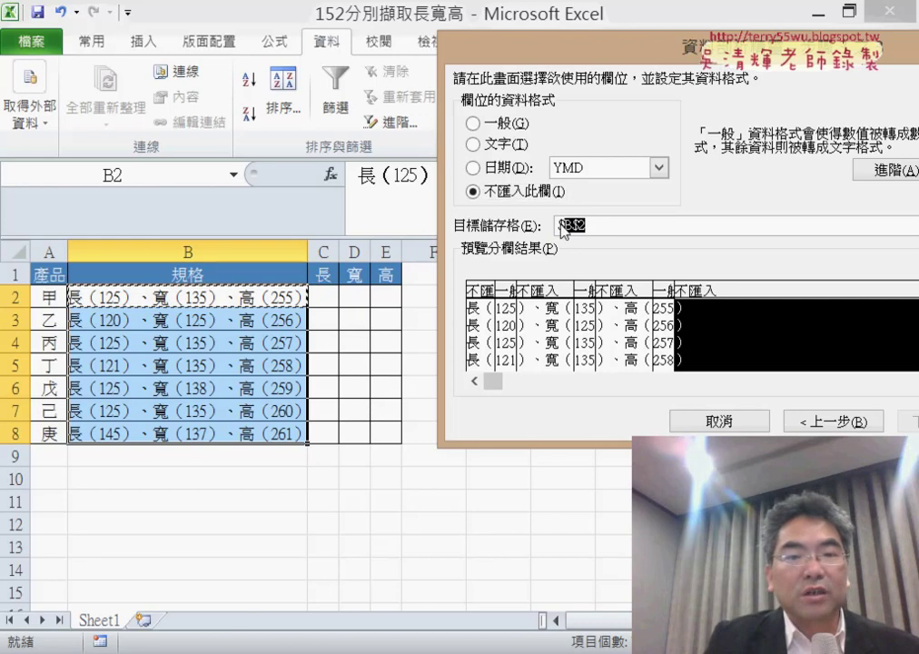
{"action": "left_click", "coordinate": [329, 301]}
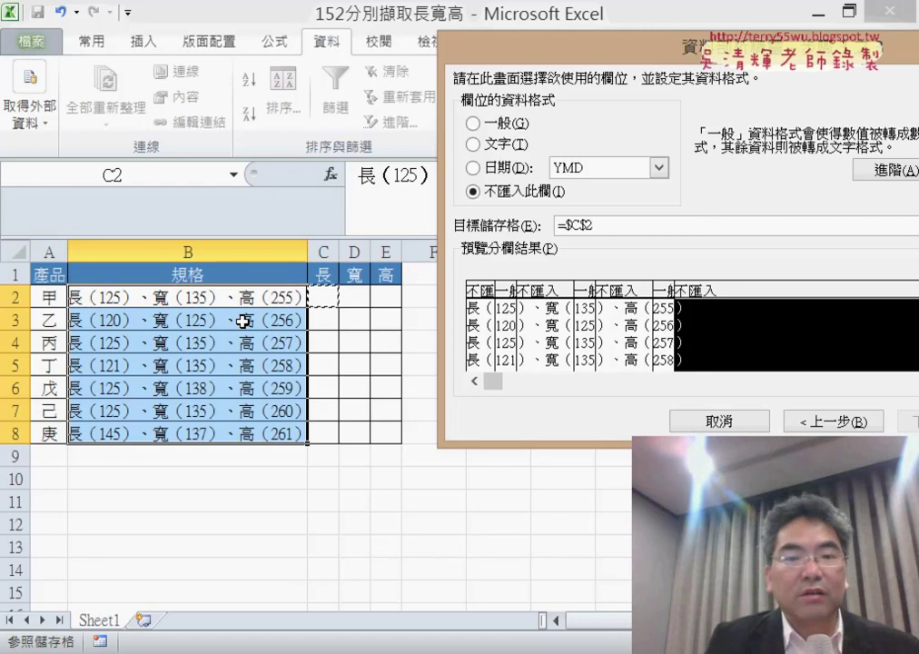
{"action": "left_click_drag", "start_coordinate": [567, 51], "coordinate": [287, 82]}
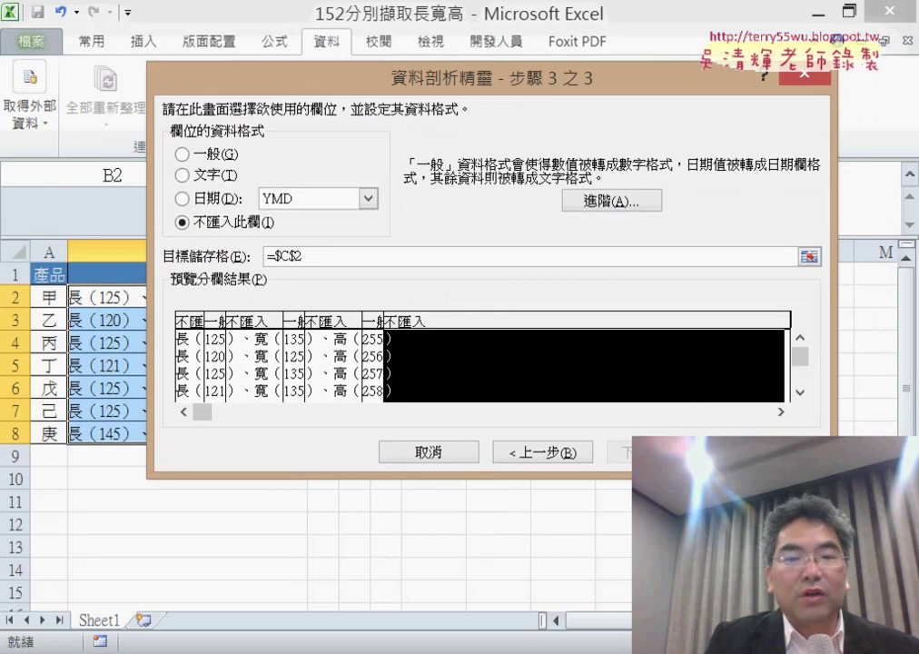
{"action": "key", "text": "Return"}
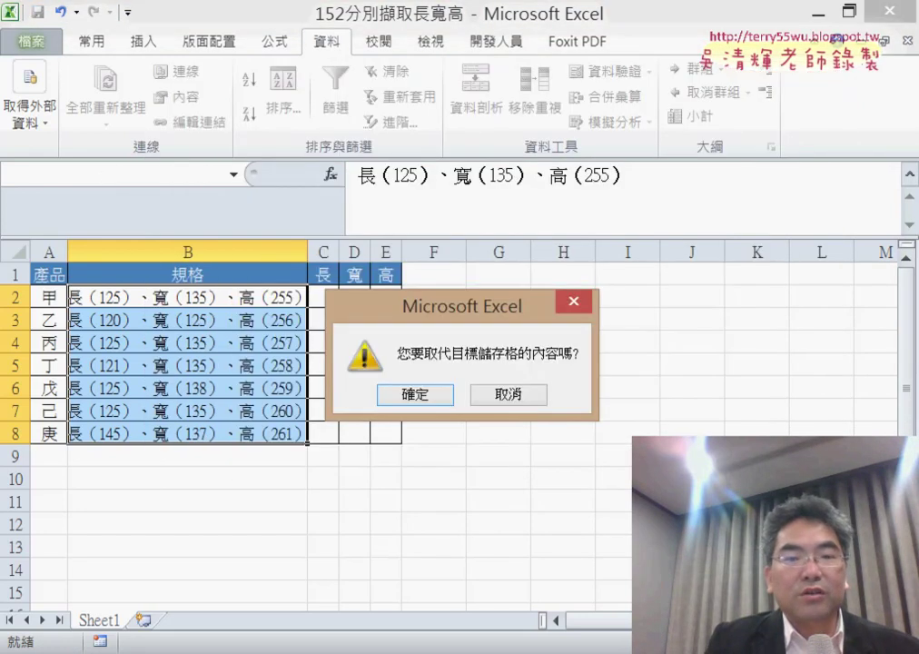
Step: Accept replacing the cell contents, check 125, 135, 255 in C2:E8, then reselect B2:B8
{"action": "left_click_drag", "start_coordinate": [451, 315], "coordinate": [624, 235]}
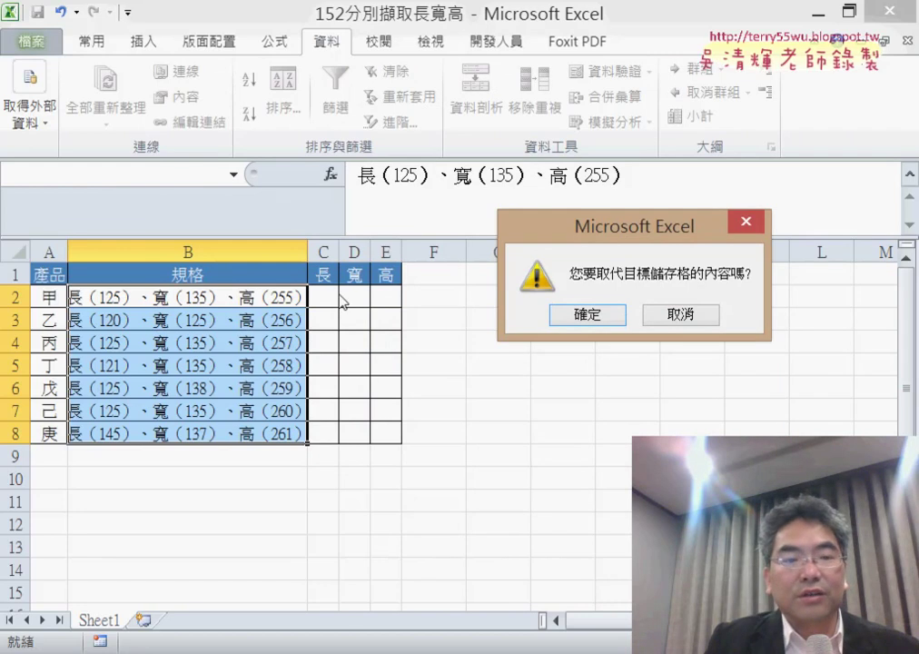
{"action": "left_click", "coordinate": [588, 318]}
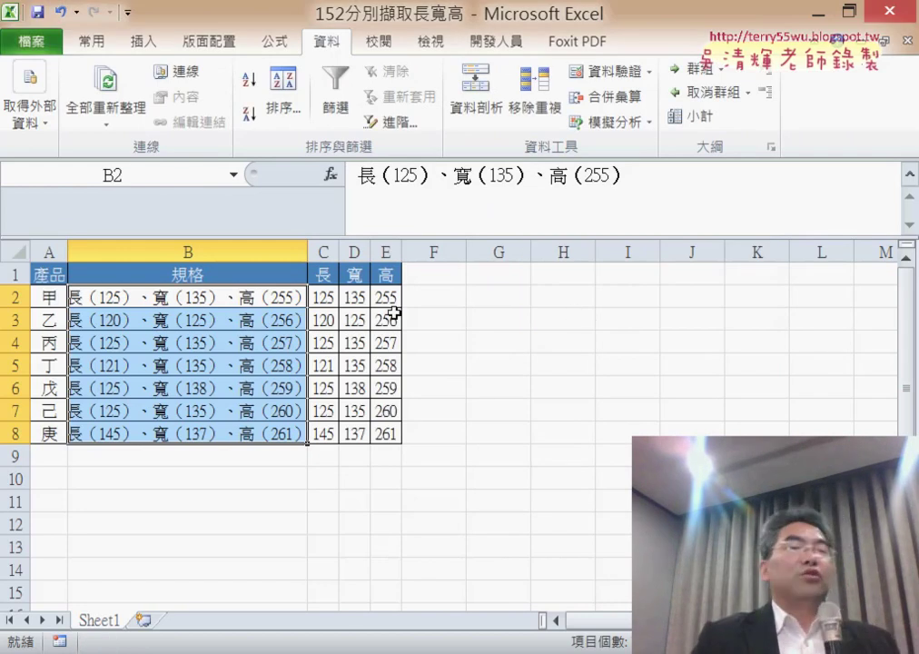
{"action": "left_click_drag", "start_coordinate": [324, 297], "coordinate": [390, 434]}
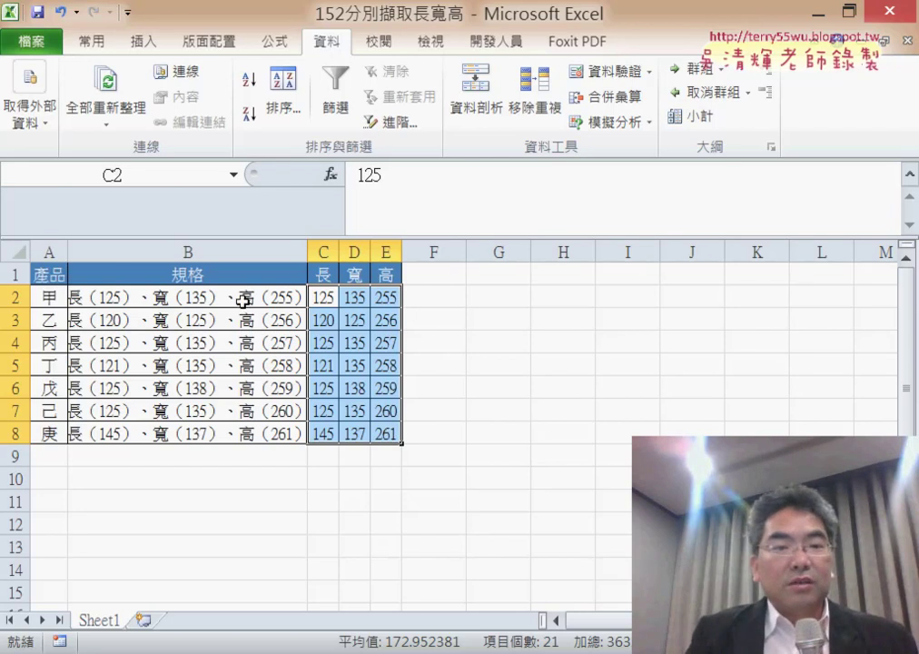
{"action": "left_click_drag", "start_coordinate": [242, 301], "coordinate": [222, 430]}
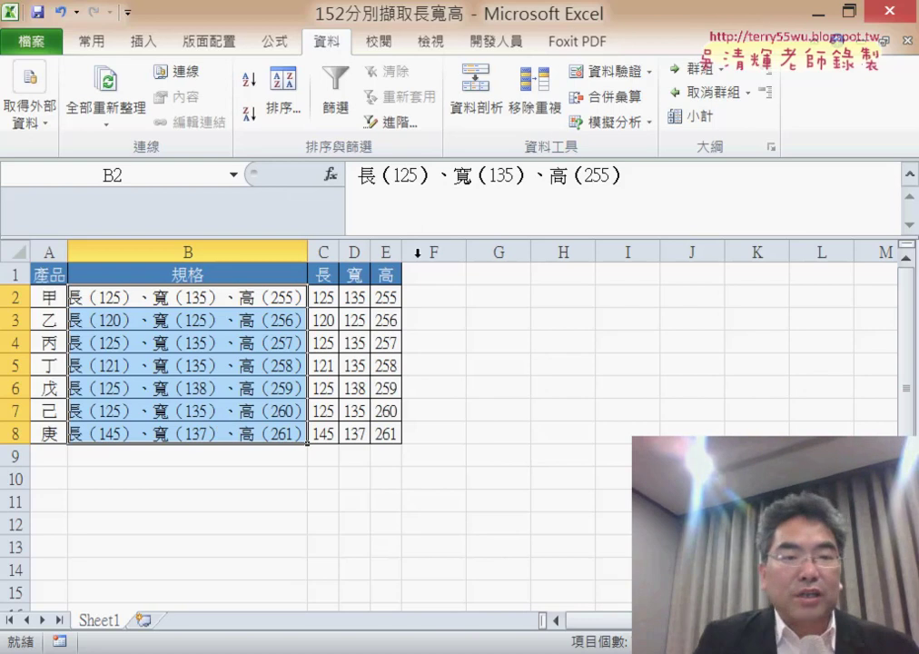
Step: Reopen 資料剖析 for B2:B8 and choose 固定寬度 splitting
{"action": "left_click", "coordinate": [487, 91]}
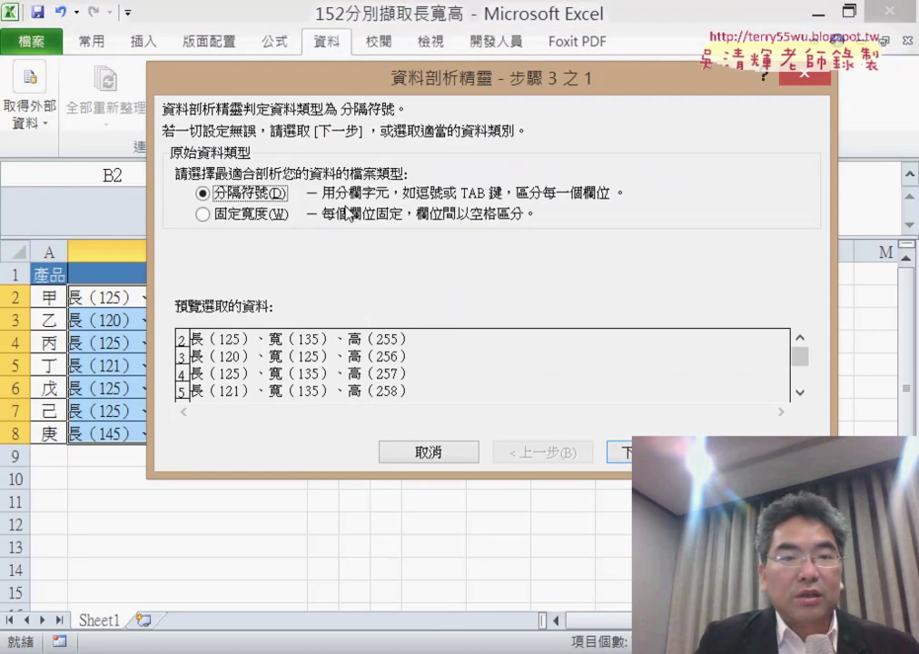
{"action": "left_click", "coordinate": [258, 218]}
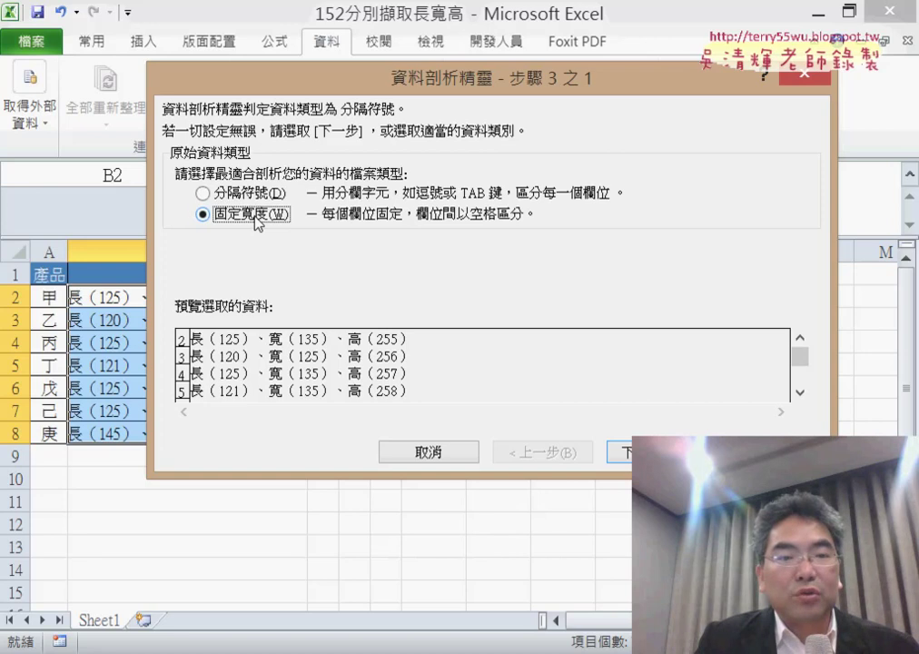
{"action": "left_click", "coordinate": [625, 451]}
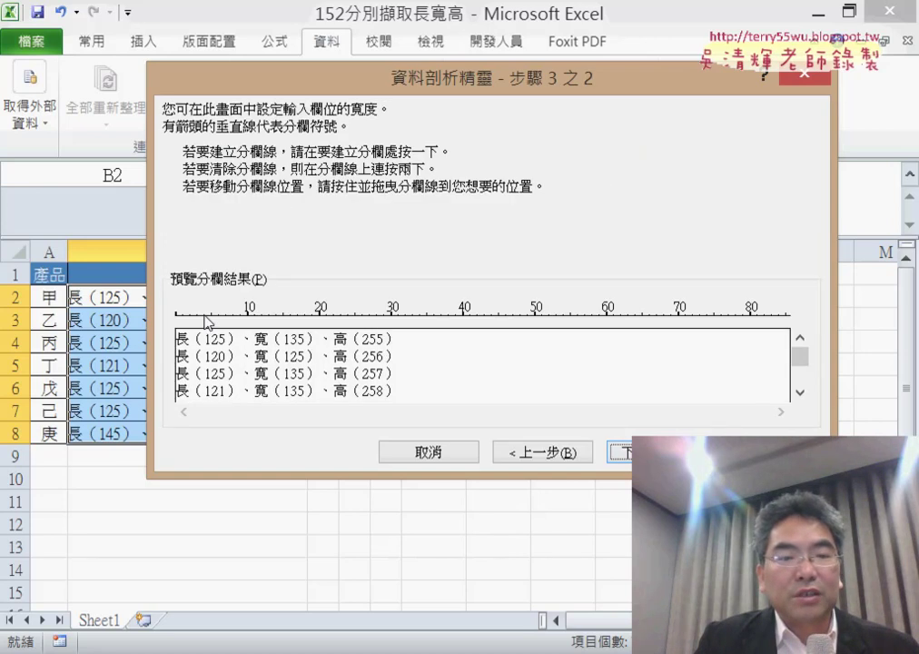
Step: Add break lines around the length, width and height numbers, then continue to step 3
{"action": "left_click", "coordinate": [190, 316]}
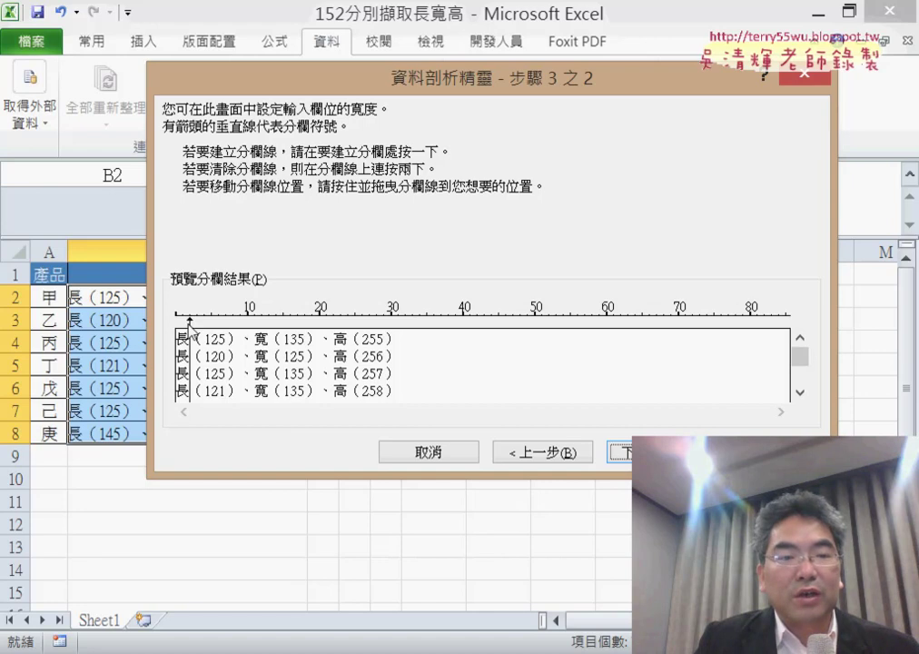
{"action": "left_click_drag", "start_coordinate": [191, 318], "coordinate": [206, 328]}
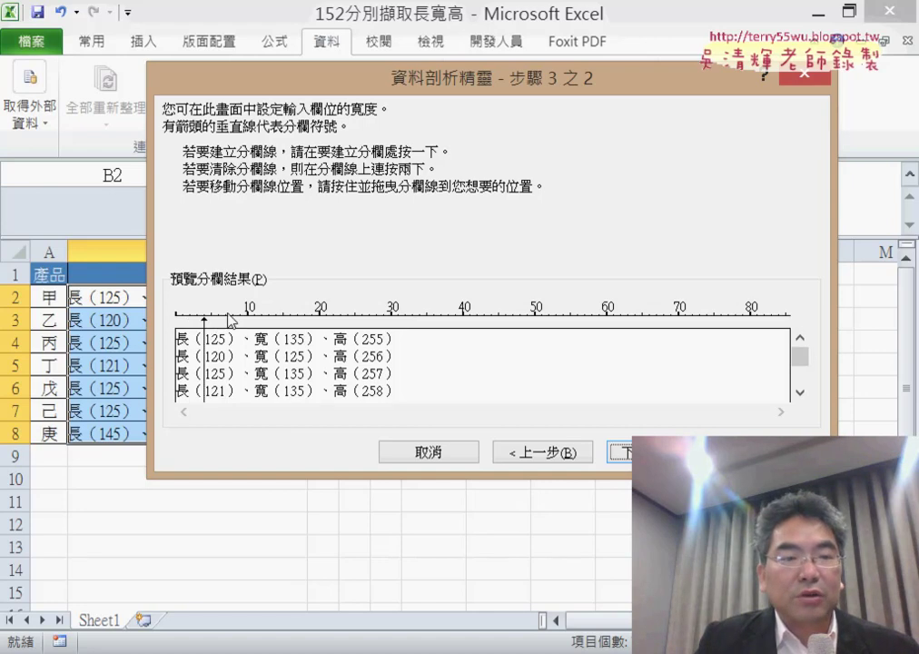
{"action": "left_click", "coordinate": [225, 318]}
{"action": "left_click", "coordinate": [283, 320]}
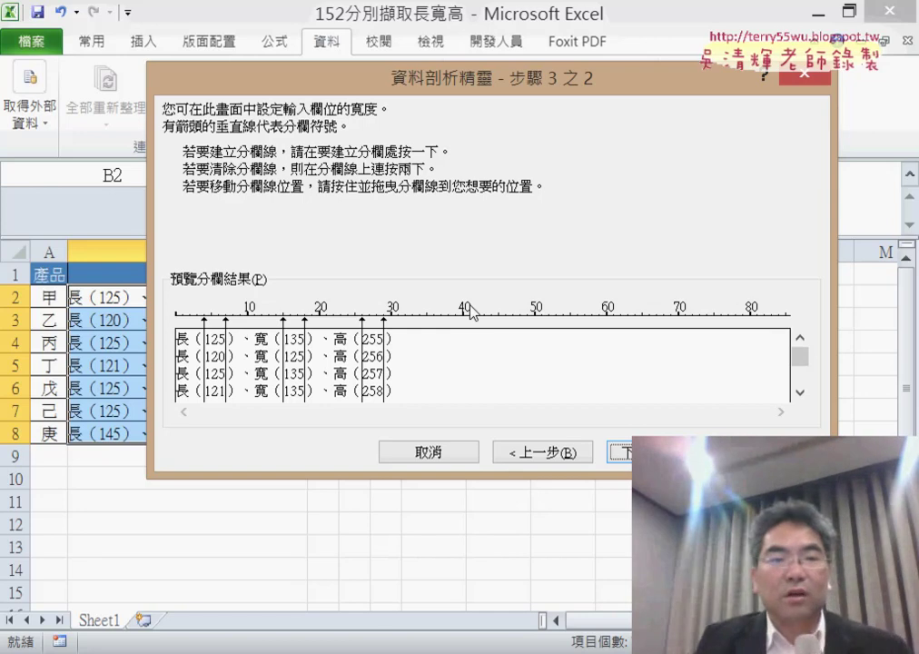
{"action": "left_click", "coordinate": [620, 451]}
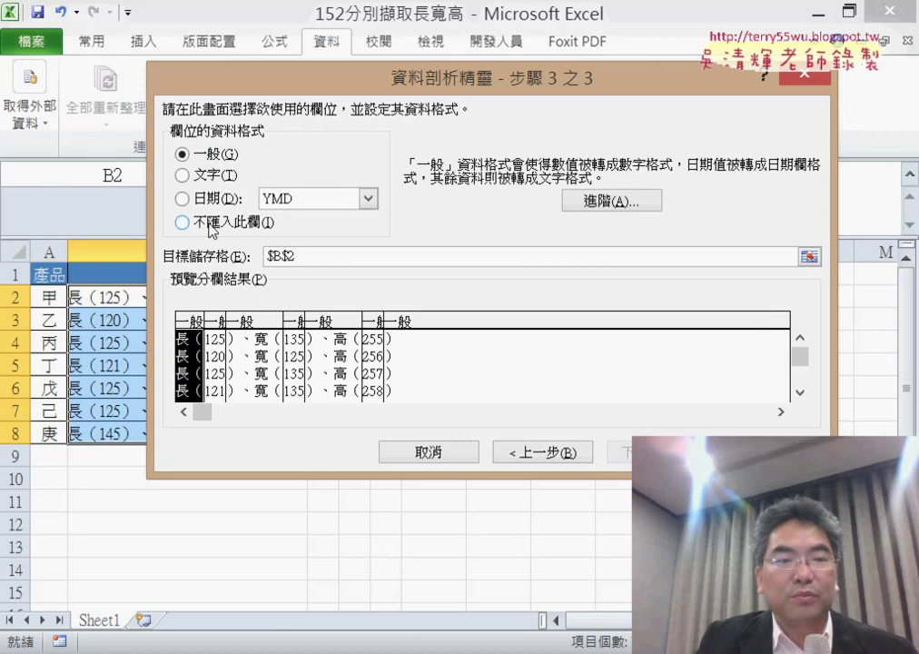
Step: Mark the four text pieces in the preview as 不匯入此欄
{"action": "left_click", "coordinate": [209, 222]}
{"action": "left_click", "coordinate": [259, 337]}
{"action": "left_click", "coordinate": [218, 222]}
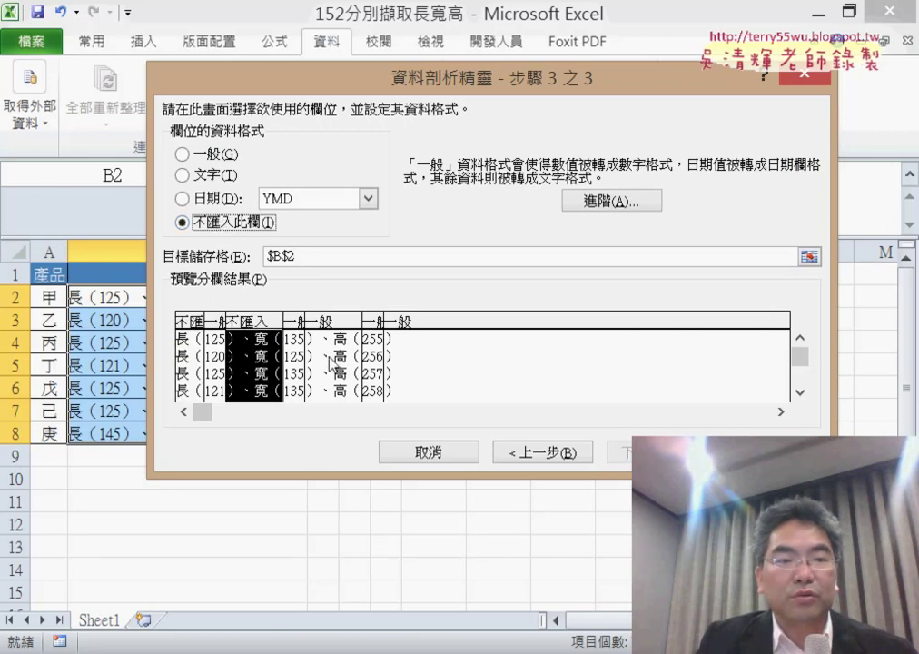
{"action": "left_click", "coordinate": [332, 345]}
{"action": "left_click", "coordinate": [255, 228]}
{"action": "left_click", "coordinate": [427, 389]}
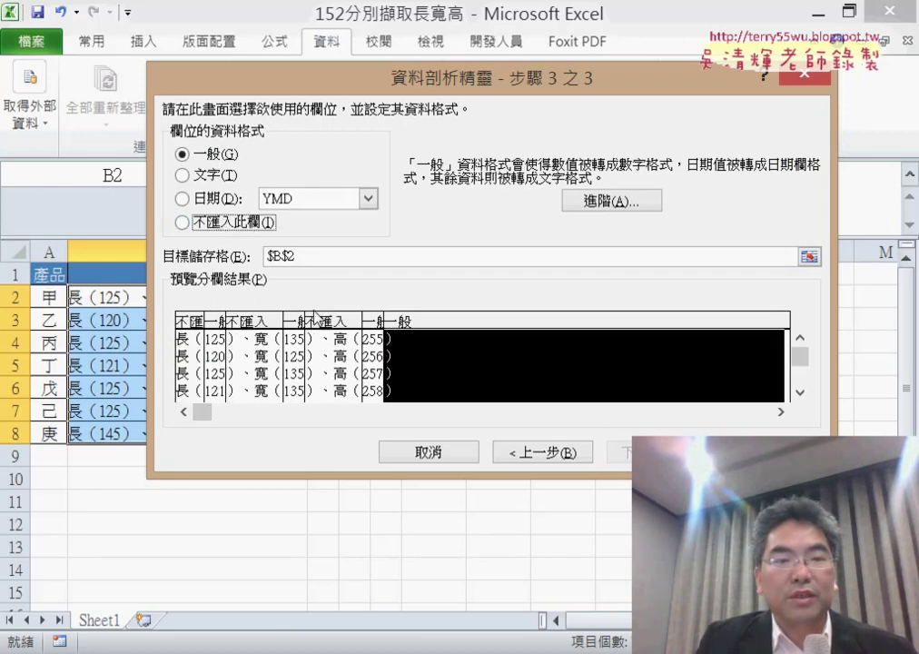
{"action": "left_click", "coordinate": [243, 227]}
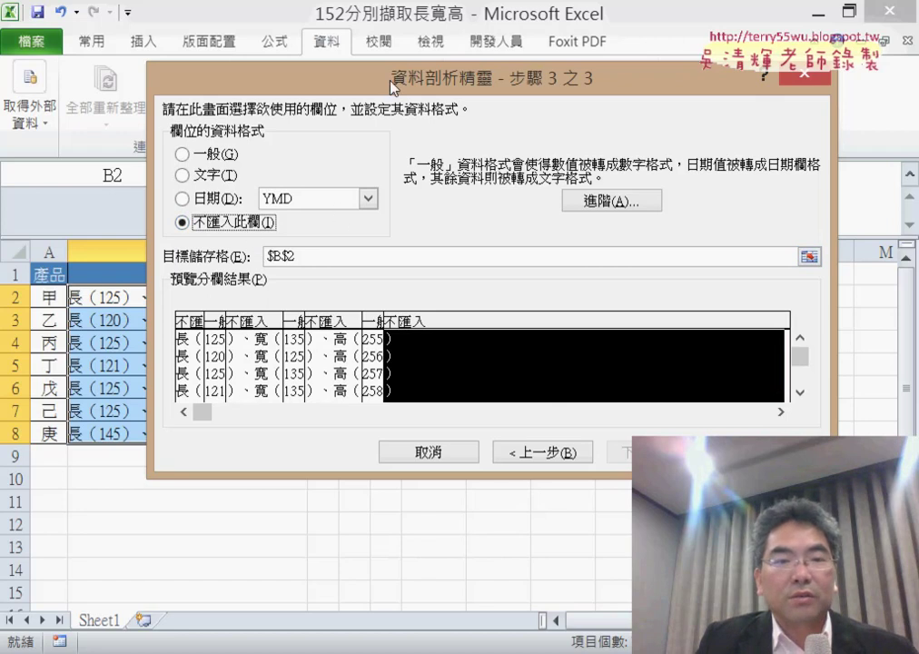
Step: Set the split Destination to cell C2
{"action": "left_click_drag", "start_coordinate": [392, 87], "coordinate": [728, 115]}
{"action": "left_click", "coordinate": [718, 289]}
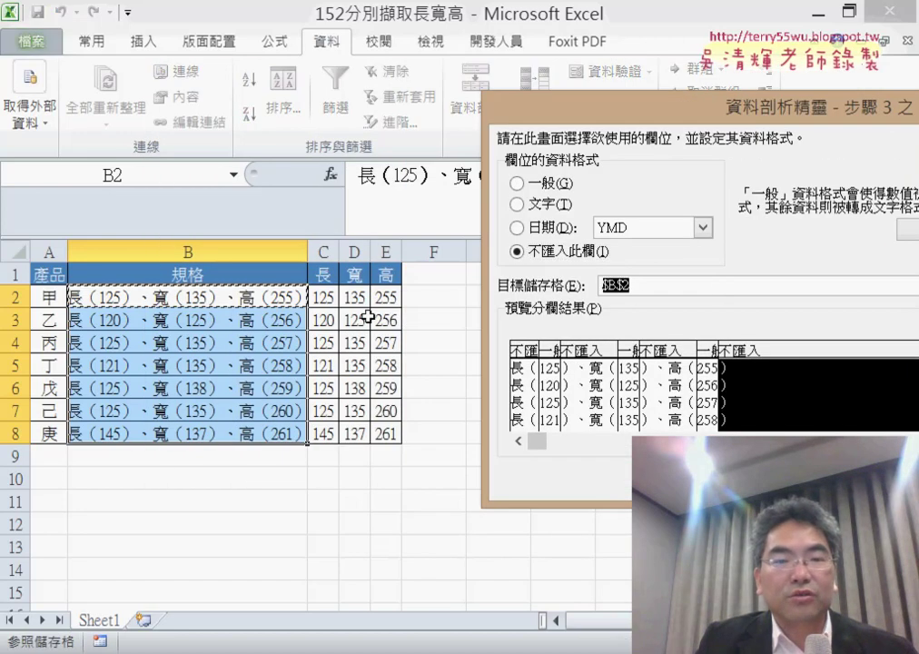
{"action": "left_click", "coordinate": [333, 292]}
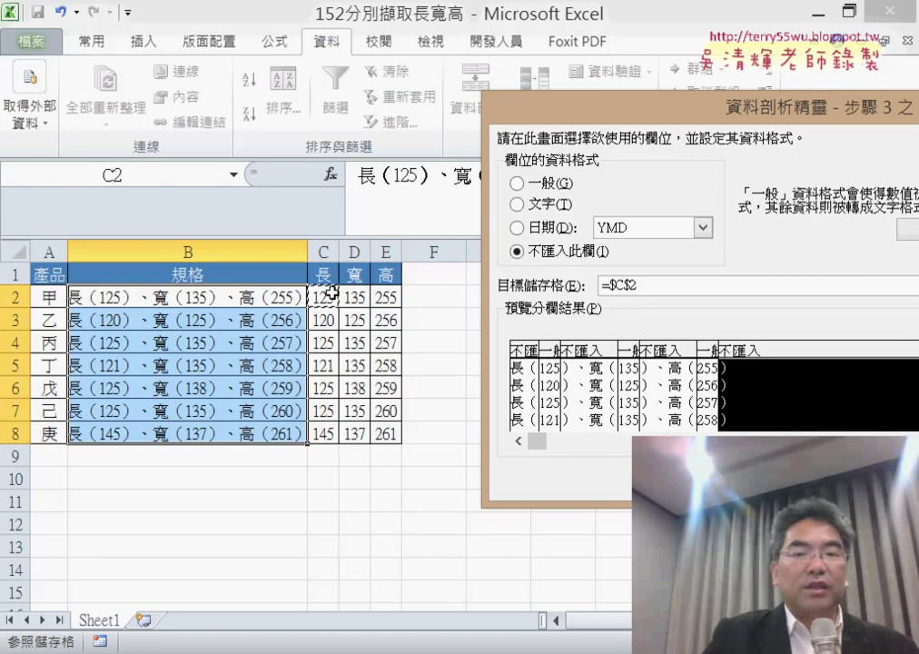
{"action": "left_click_drag", "start_coordinate": [535, 128], "coordinate": [104, 177]}
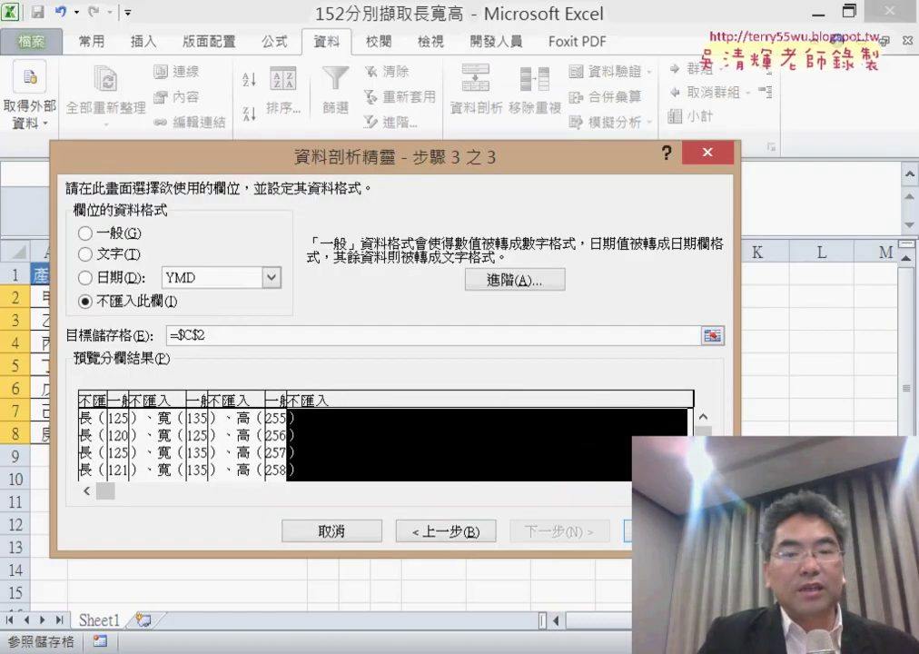
Step: Finish the split, accept replacing C–E, and select C2:E8 showing values like 145, 137, 261
{"action": "key", "text": "Return"}
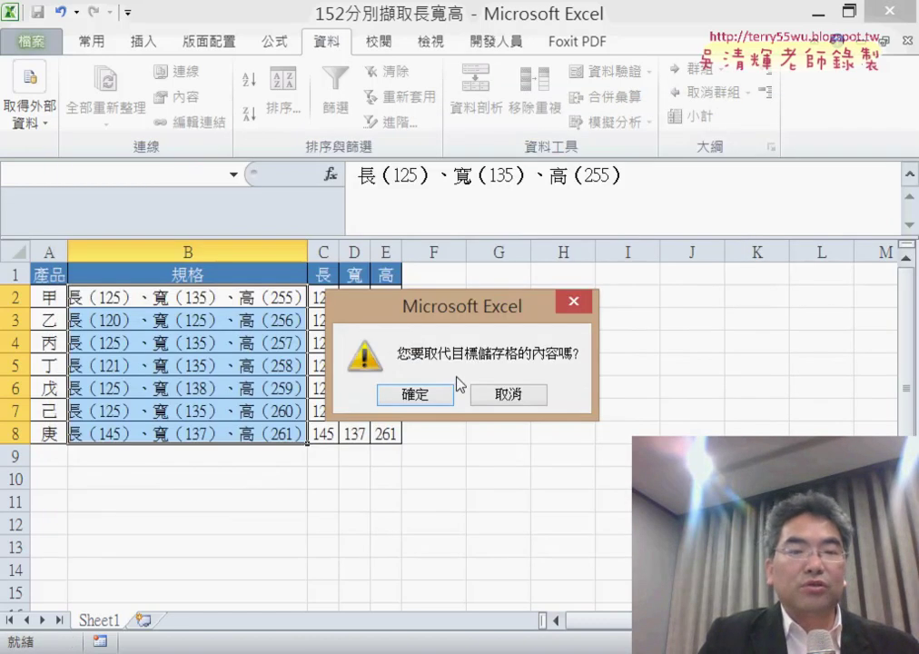
{"action": "left_click_drag", "start_coordinate": [488, 317], "coordinate": [624, 205]}
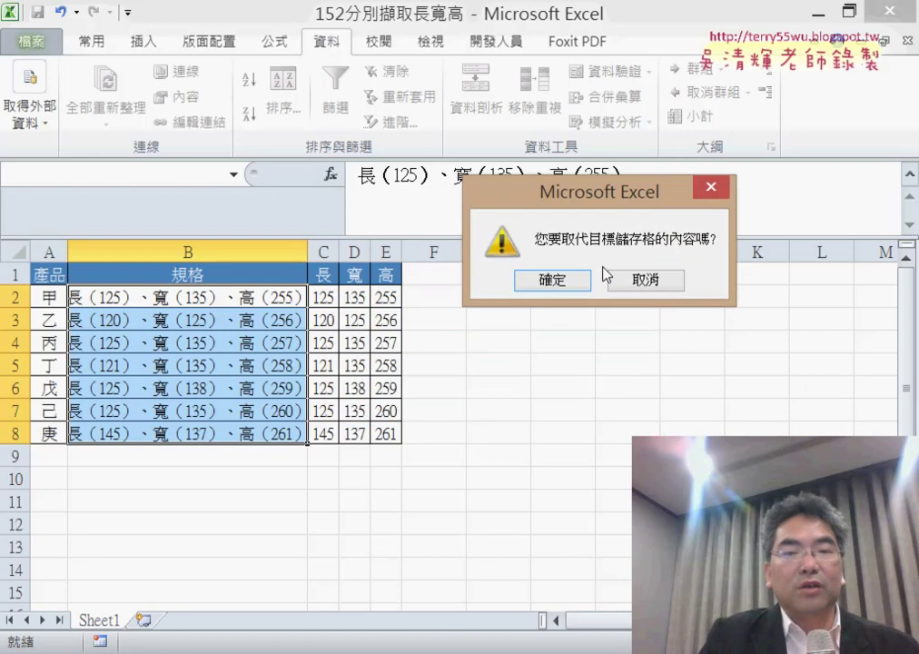
{"action": "left_click", "coordinate": [555, 282]}
{"action": "left_click_drag", "start_coordinate": [324, 297], "coordinate": [388, 437]}
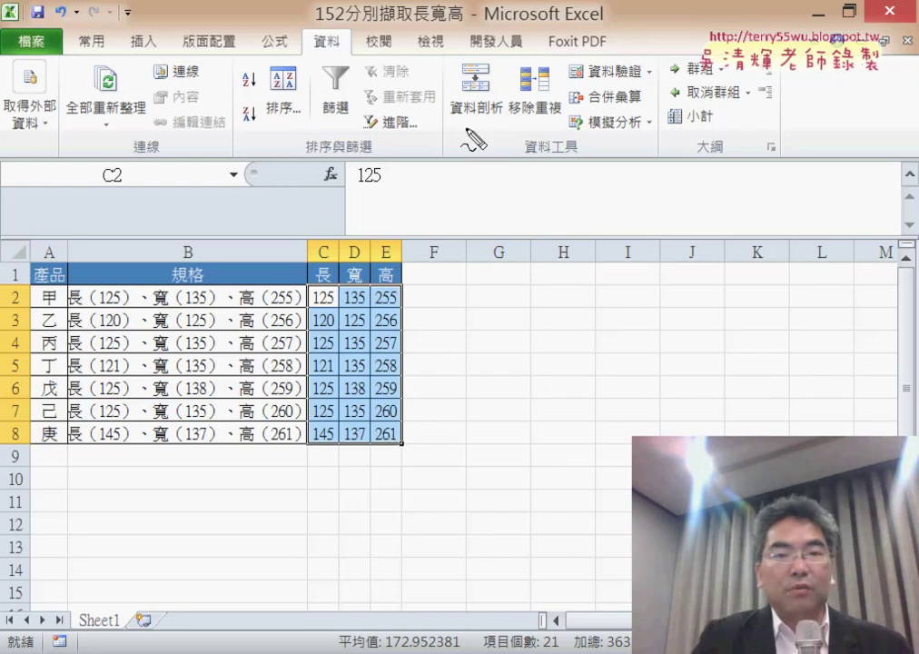
{"action": "mouse_move", "coordinate": [464, 128]}
{"action": "left_mouse_down"}
{"action": "mouse_move", "coordinate": [470, 58]}
{"action": "mouse_move", "coordinate": [478, 130]}
{"action": "left_mouse_up"}
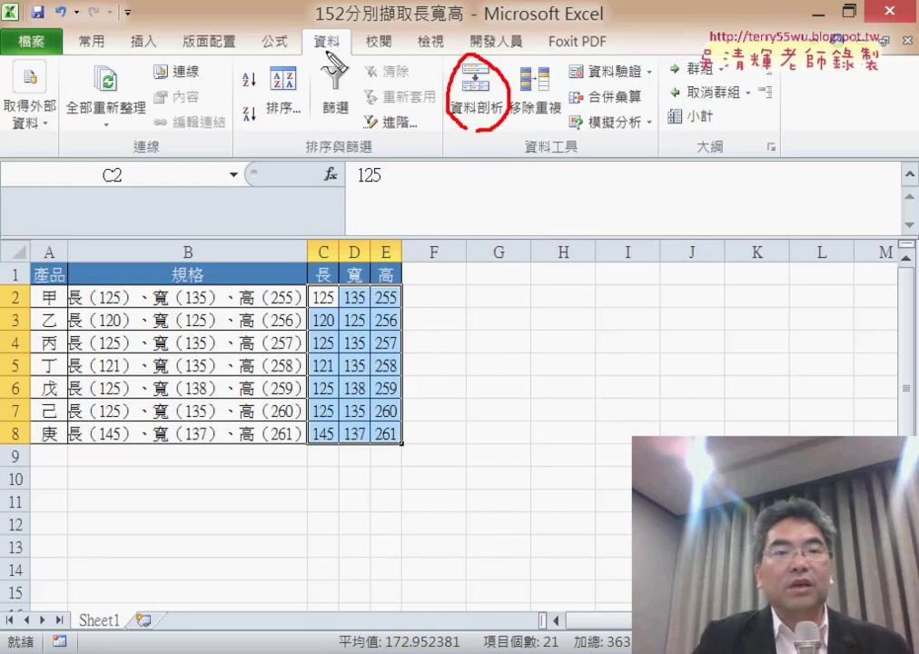
{"action": "left_click_drag", "start_coordinate": [313, 57], "coordinate": [370, 43]}
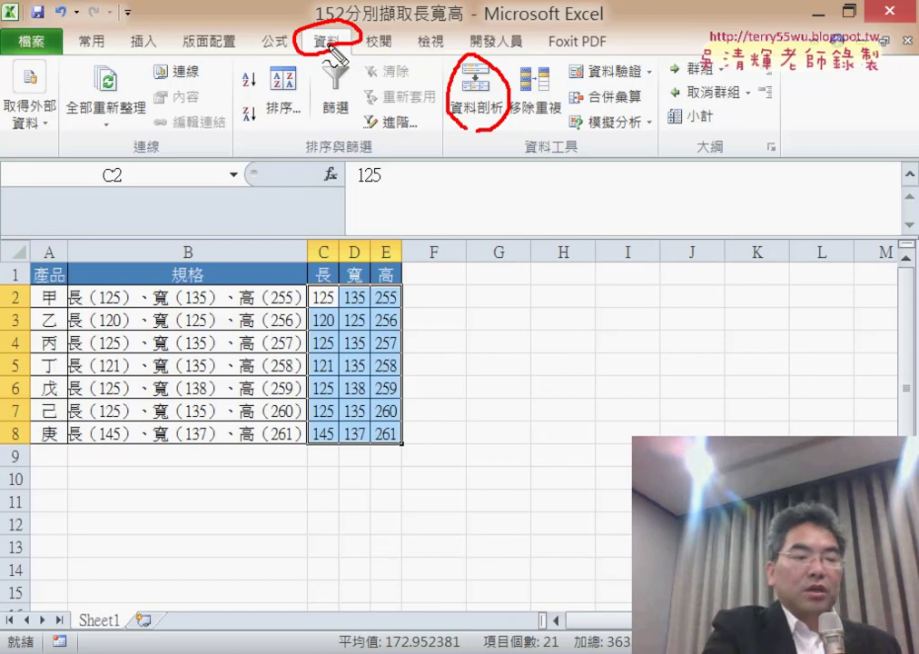
Step: Select the 規格 specification text in B2:B8 for splitting
{"action": "key", "text": "Escape"}
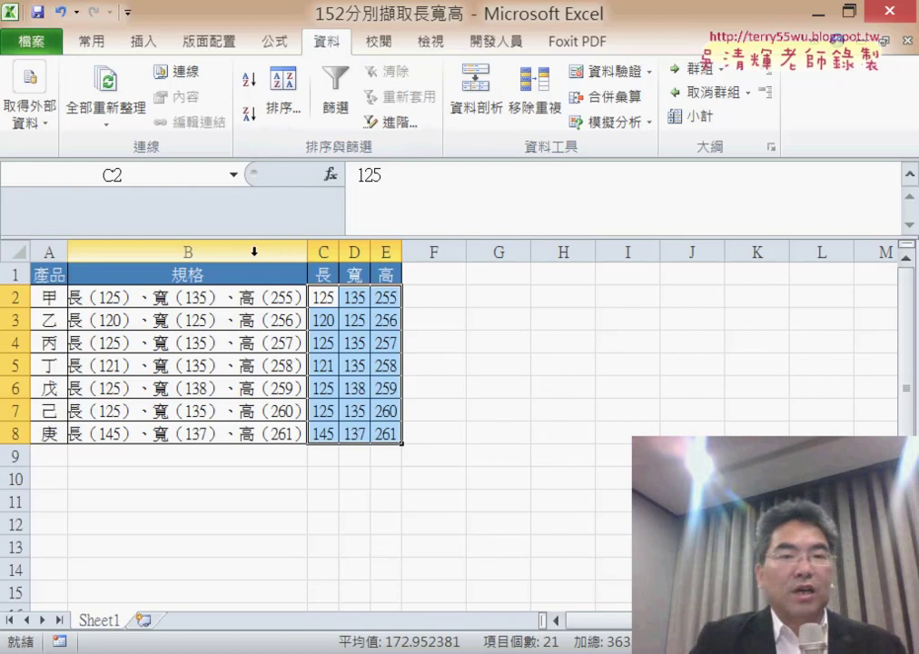
{"action": "left_click", "coordinate": [222, 300]}
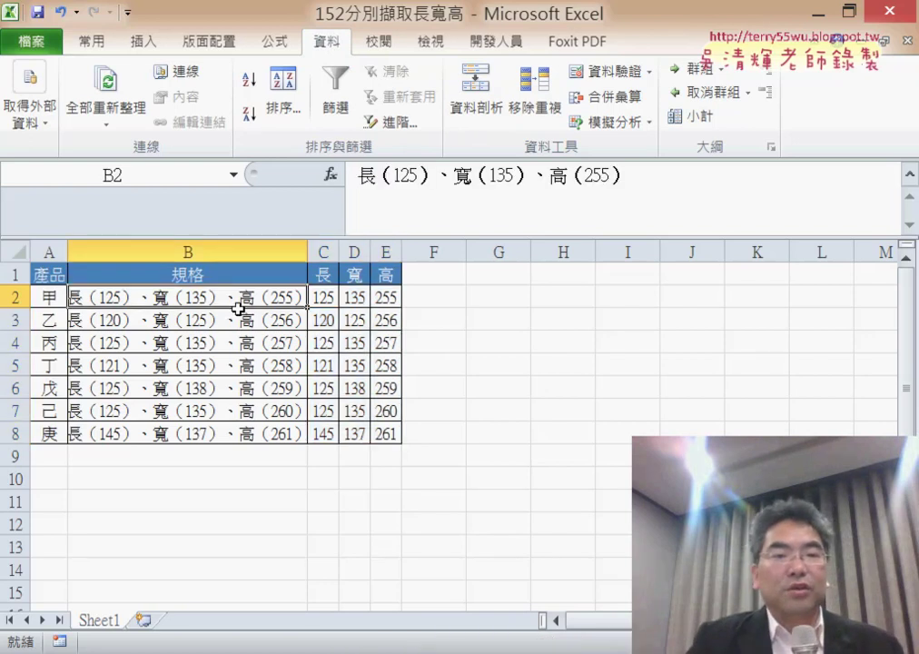
{"action": "left_click_drag", "start_coordinate": [238, 308], "coordinate": [224, 433]}
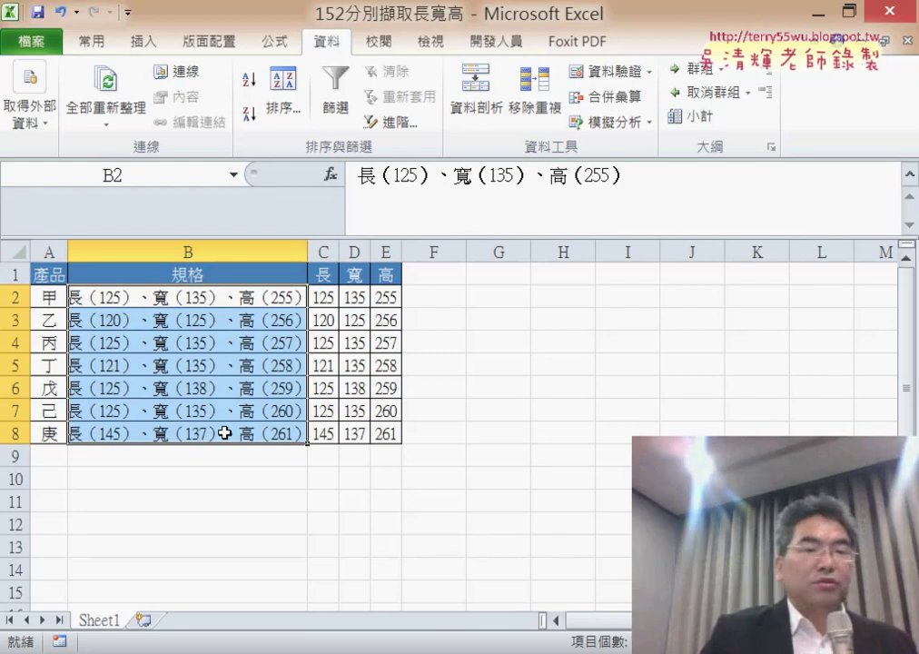
{"action": "left_click", "coordinate": [222, 241]}
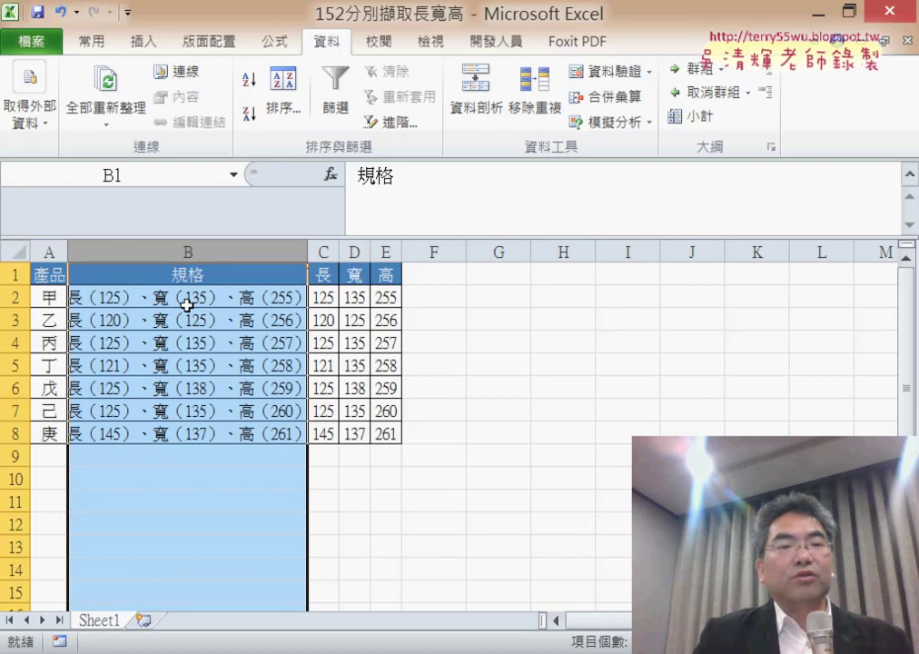
{"action": "left_click_drag", "start_coordinate": [189, 298], "coordinate": [183, 437]}
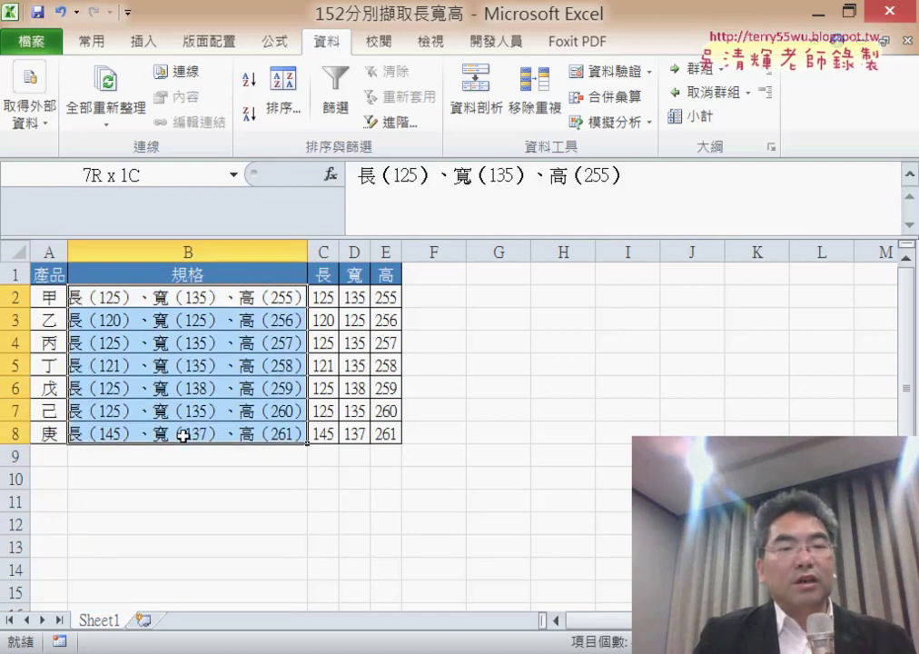
Step: Open the 資料剖析 (Text to Columns) wizard on B2:B8, then cancel it
{"action": "left_click", "coordinate": [493, 114]}
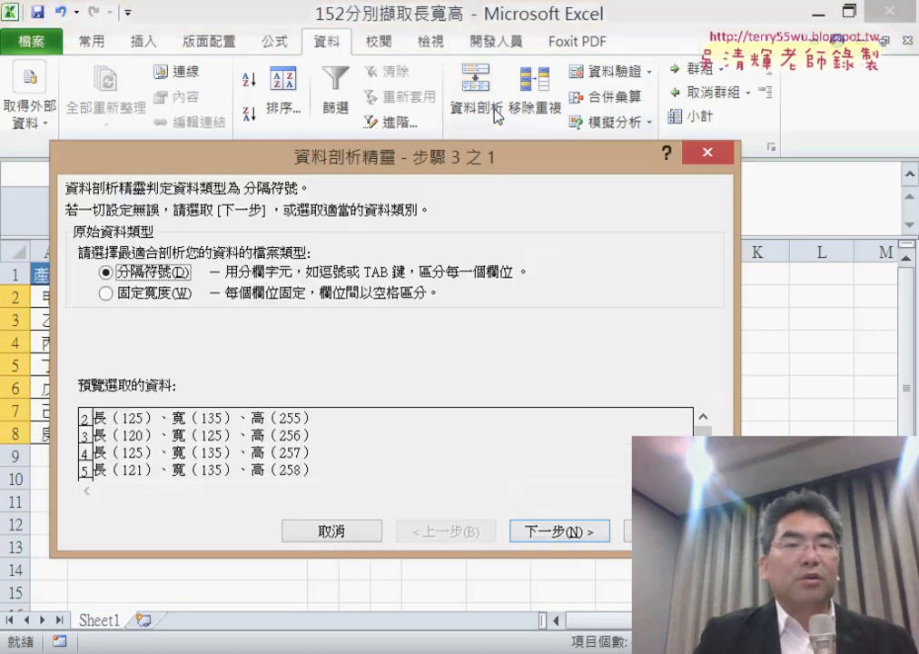
{"action": "mouse_move", "coordinate": [411, 163]}
{"action": "left_mouse_down"}
{"action": "mouse_move", "coordinate": [631, 178]}
{"action": "mouse_move", "coordinate": [686, 169]}
{"action": "left_mouse_up"}
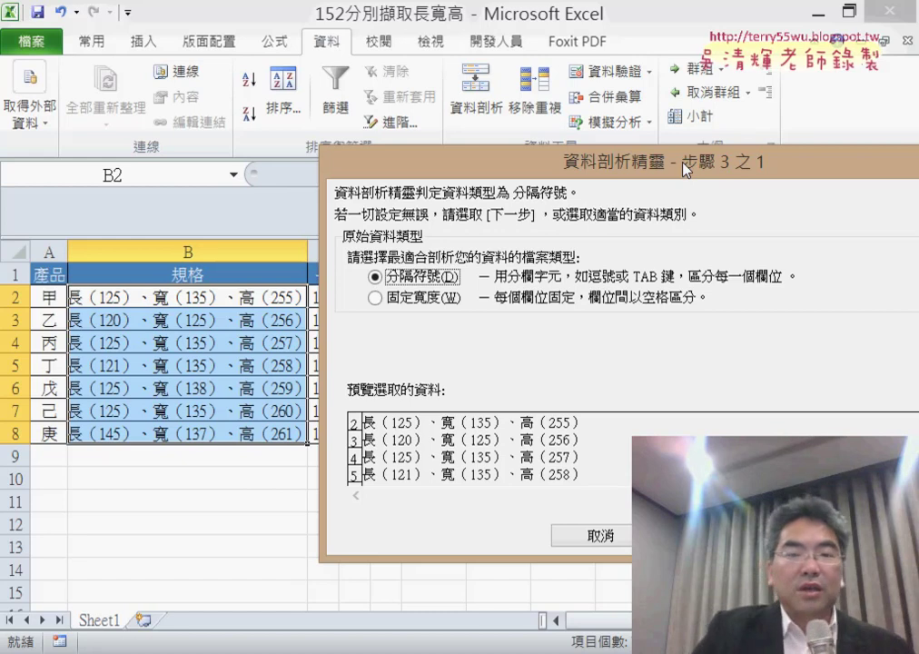
{"action": "left_click_drag", "start_coordinate": [683, 170], "coordinate": [322, 169]}
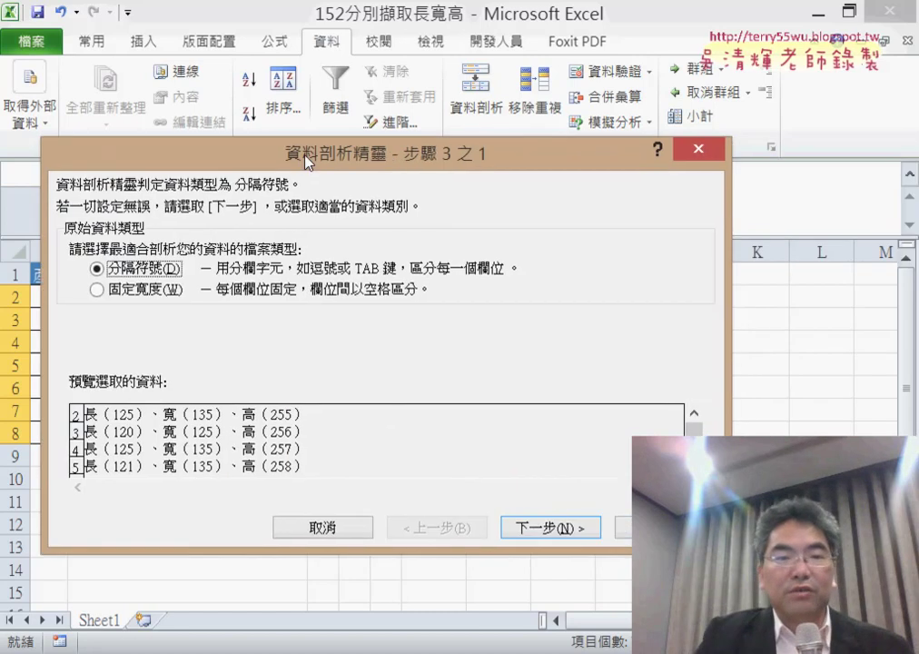
{"action": "left_click", "coordinate": [320, 530]}
Step: Clear the length, width and height values in C2:E8, then switch to the slides
{"action": "left_click_drag", "start_coordinate": [322, 296], "coordinate": [395, 434]}
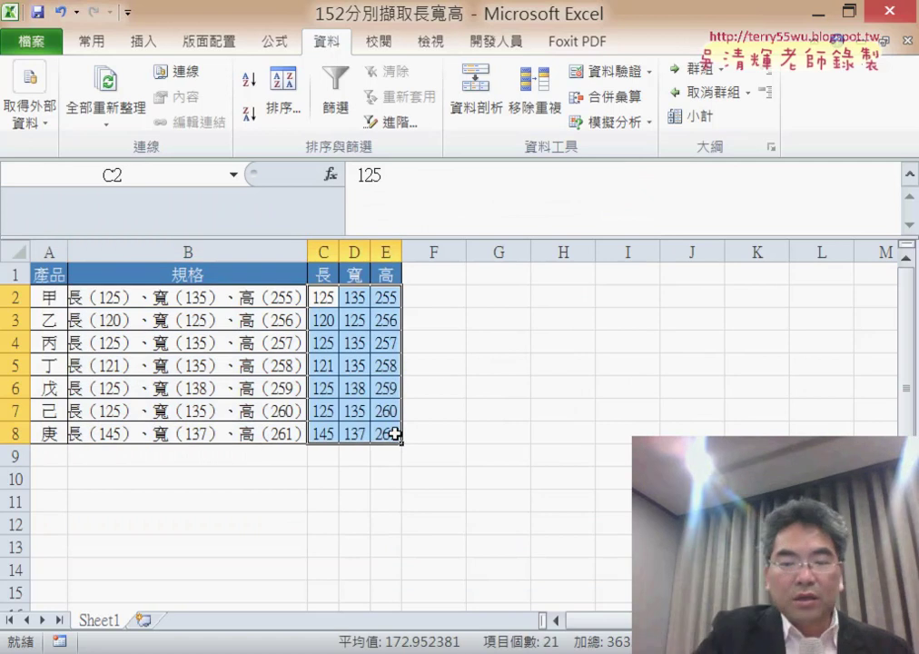
{"action": "key", "text": "Delete"}
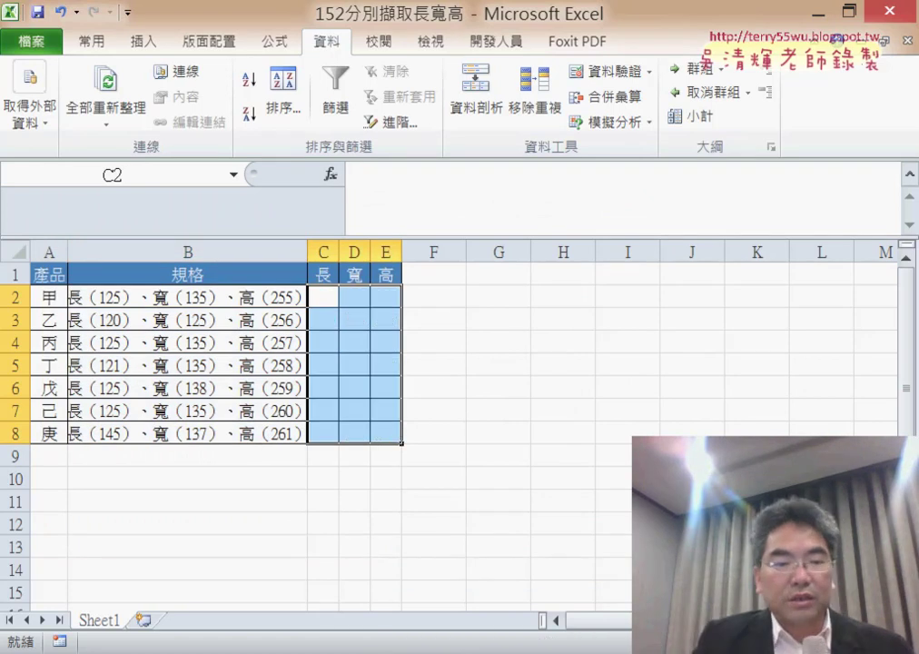
{"action": "key", "text": "alt+Tab"}
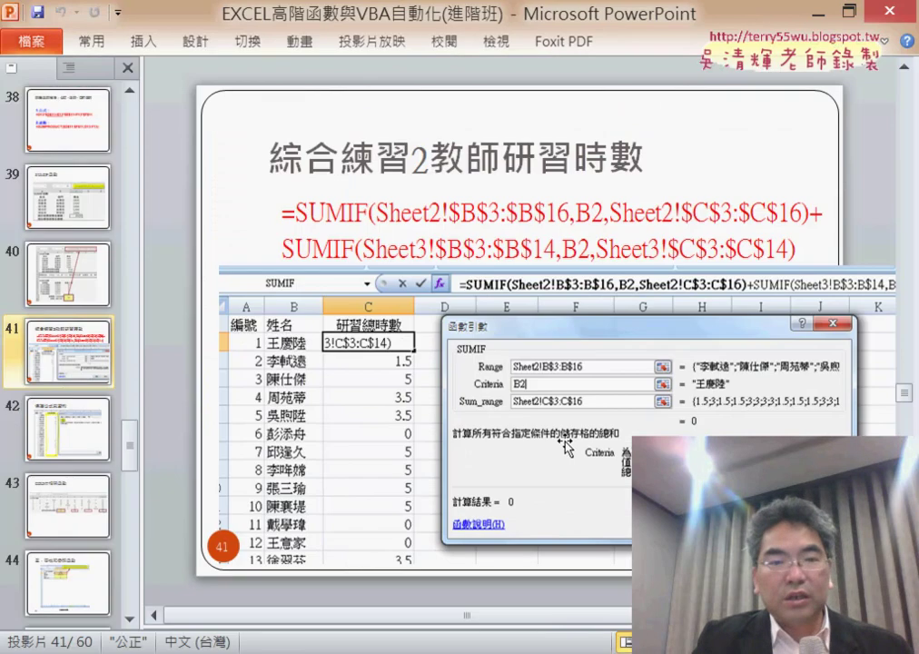
Step: Page through the 擷取長寬高 slides to slide 28's 資料剖析 macro code, then return to Excel
{"action": "scroll", "coordinate": [565, 445], "scroll_direction": "up", "scroll_amount": 4}
{"action": "scroll", "coordinate": [565, 445], "scroll_direction": "up", "scroll_amount": 2}
{"action": "scroll", "coordinate": [565, 445], "scroll_direction": "up", "scroll_amount": 4}
{"action": "scroll", "coordinate": [565, 444], "scroll_direction": "up", "scroll_amount": 1}
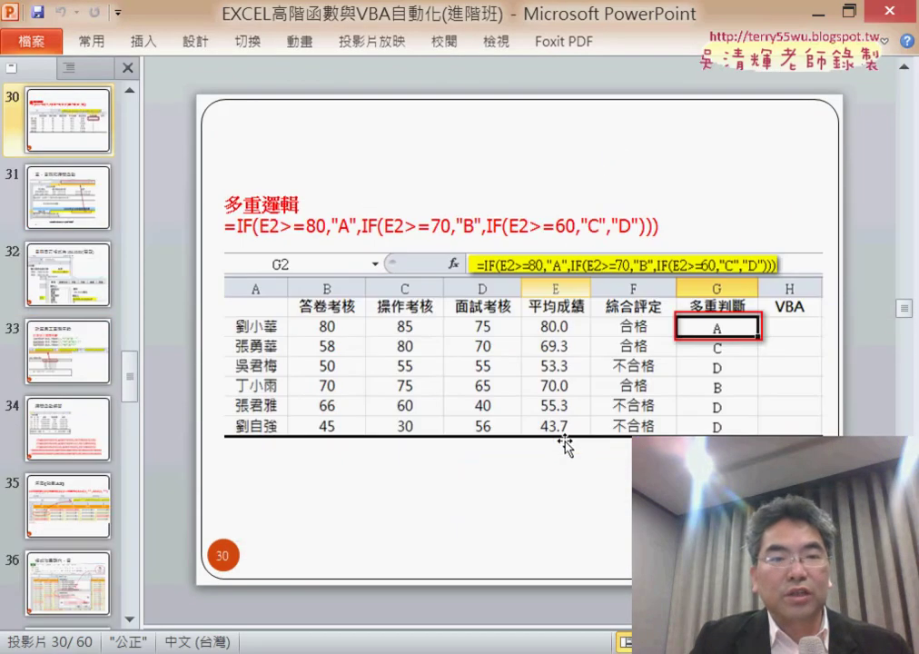
{"action": "scroll", "coordinate": [565, 445], "scroll_direction": "up", "scroll_amount": 2}
{"action": "scroll", "coordinate": [565, 445], "scroll_direction": "up", "scroll_amount": 1}
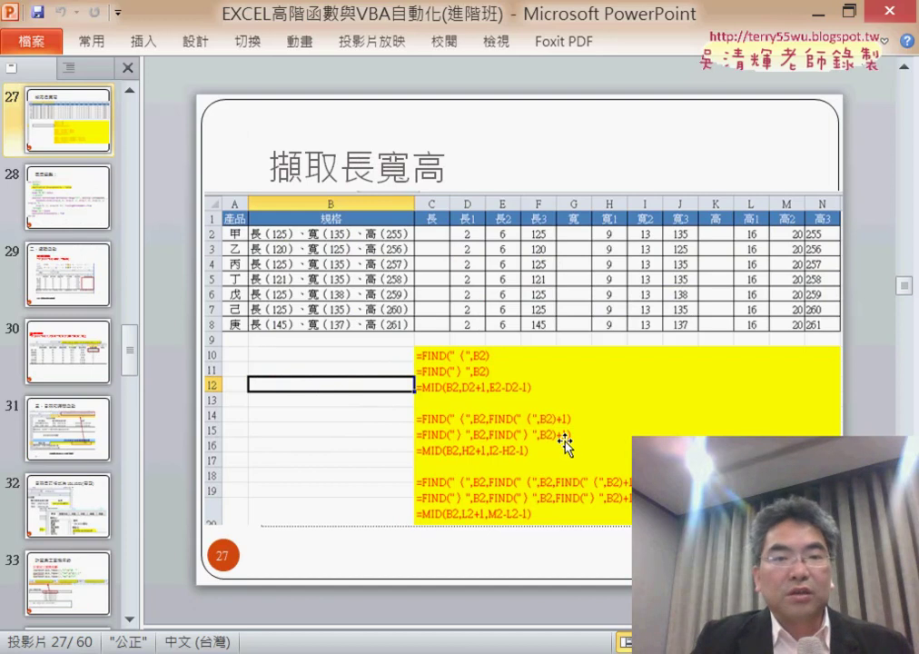
{"action": "scroll", "coordinate": [487, 334], "scroll_direction": "up", "scroll_amount": 1}
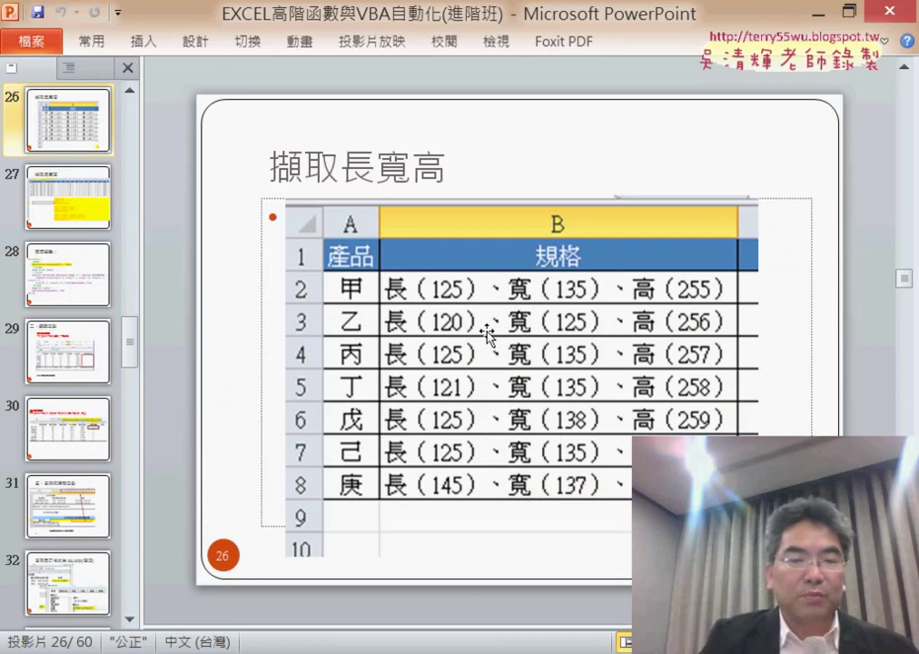
{"action": "scroll", "coordinate": [487, 334], "scroll_direction": "down", "scroll_amount": 2}
{"action": "scroll", "coordinate": [487, 334], "scroll_direction": "up", "scroll_amount": 1}
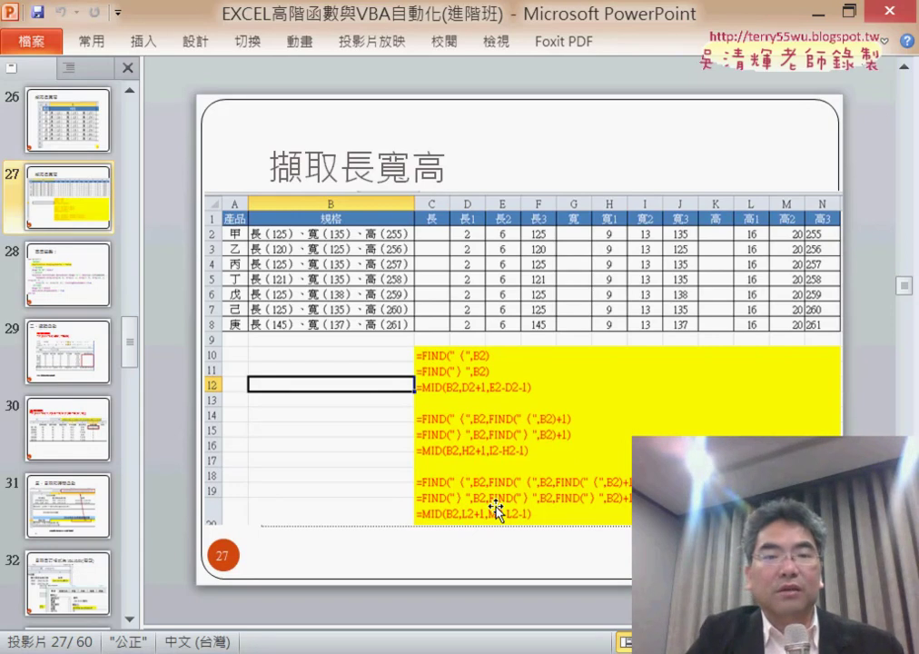
{"action": "key", "text": "Page_Down"}
{"action": "key", "text": "Page_Down"}
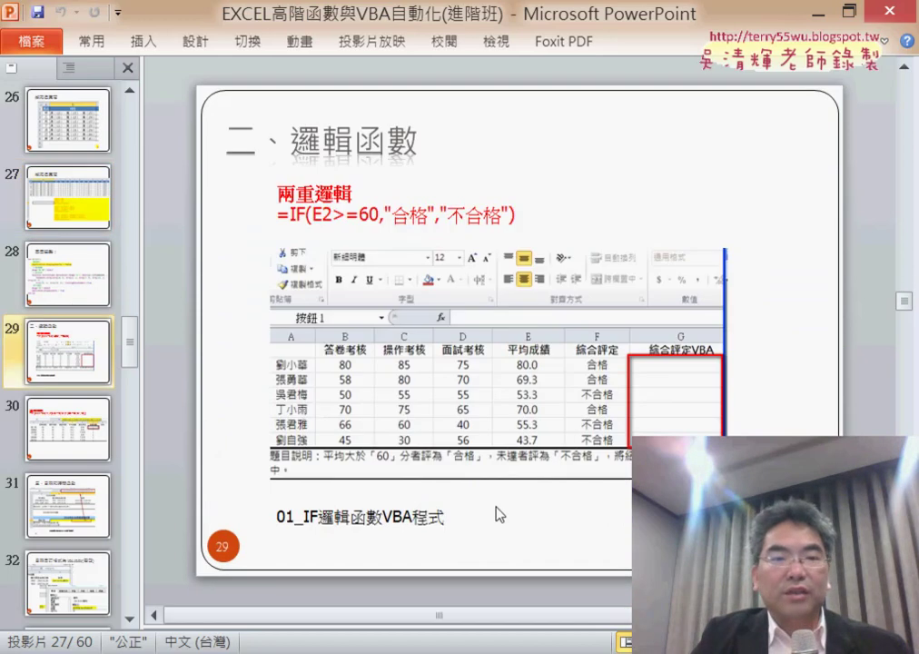
{"action": "key", "text": "Page_Up"}
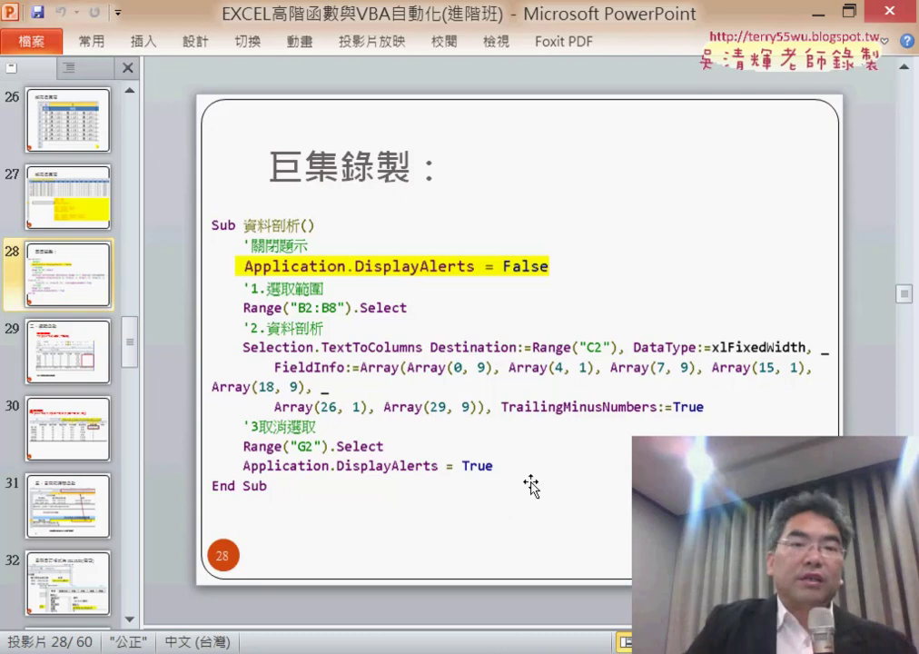
{"action": "left_click", "coordinate": [820, 16]}
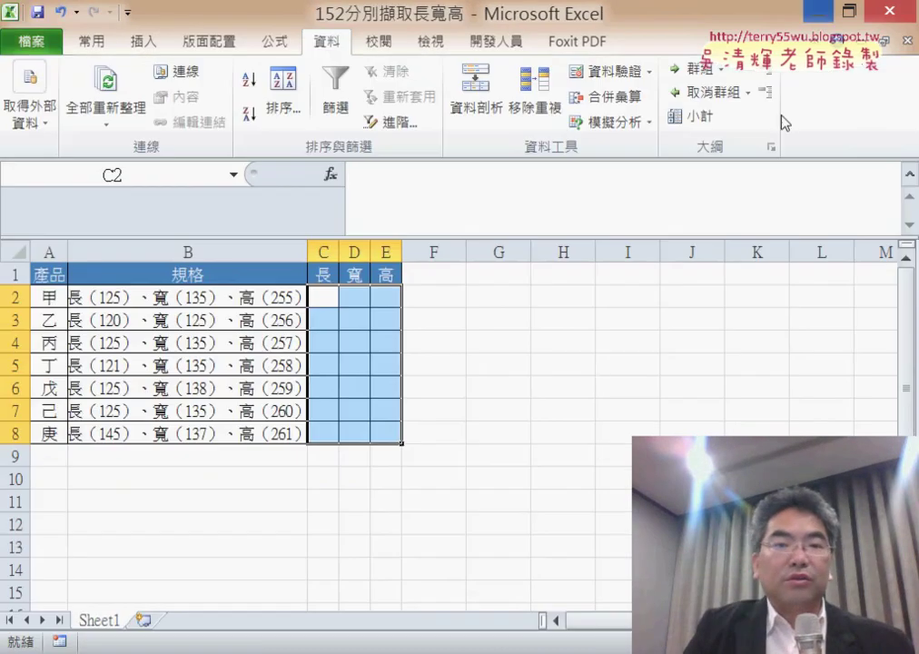
Step: Switch to the 開發人員 (Developer) tab to view its macro commands
{"action": "left_click", "coordinate": [597, 384]}
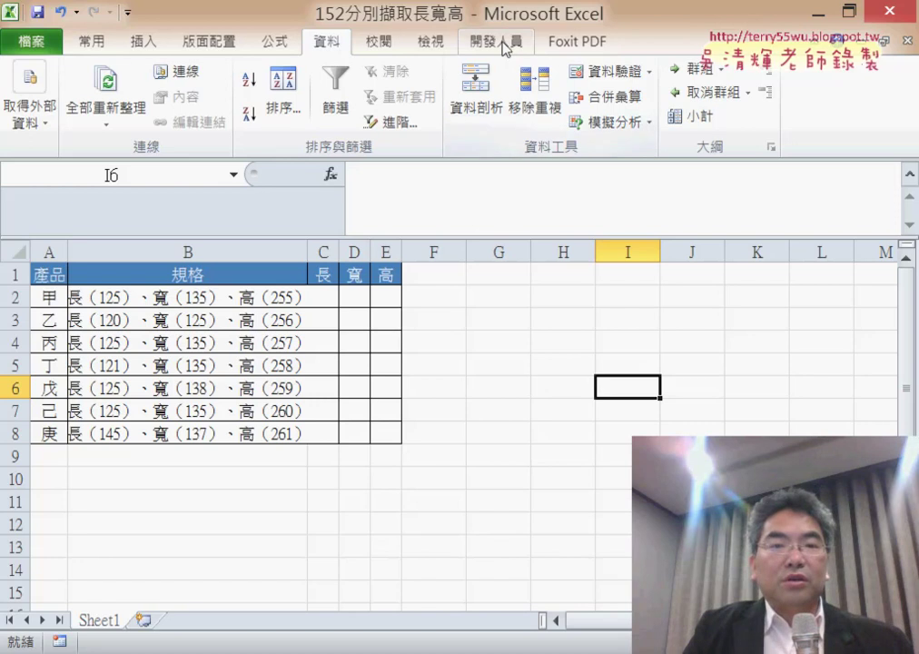
{"action": "left_click", "coordinate": [497, 43]}
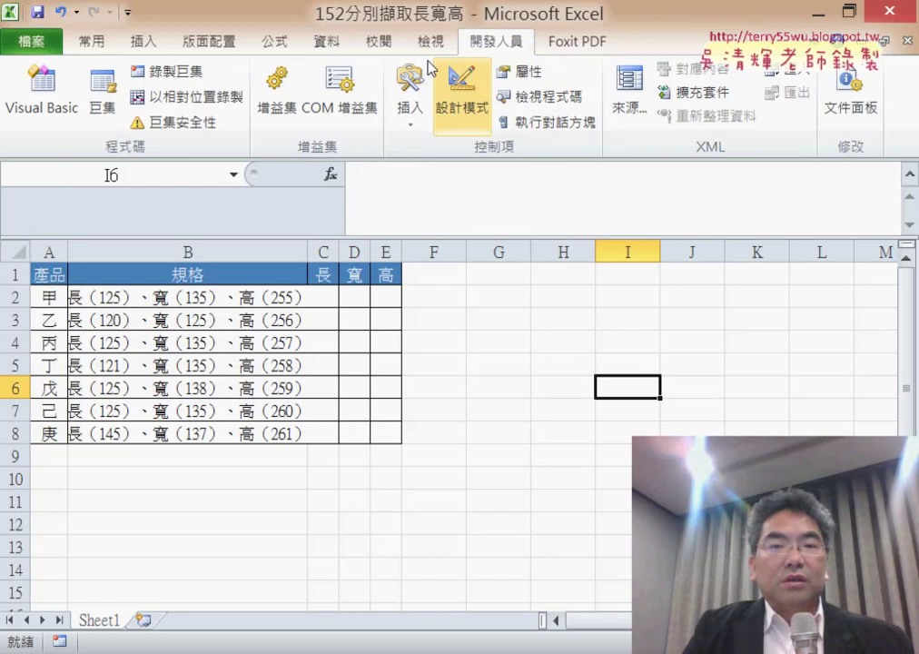
{"action": "left_click", "coordinate": [171, 81]}
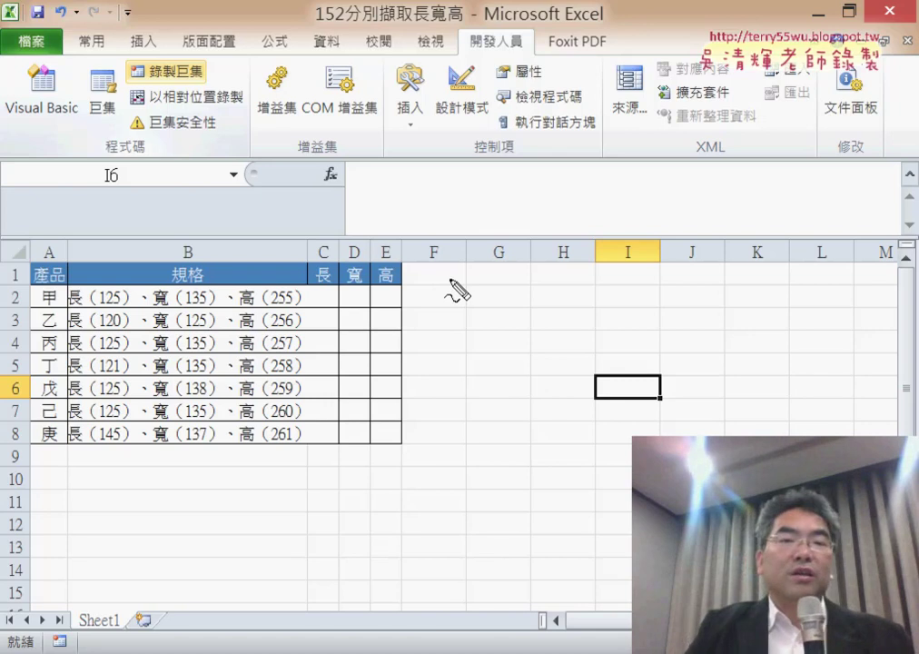
{"action": "left_click_drag", "start_coordinate": [169, 62], "coordinate": [211, 95]}
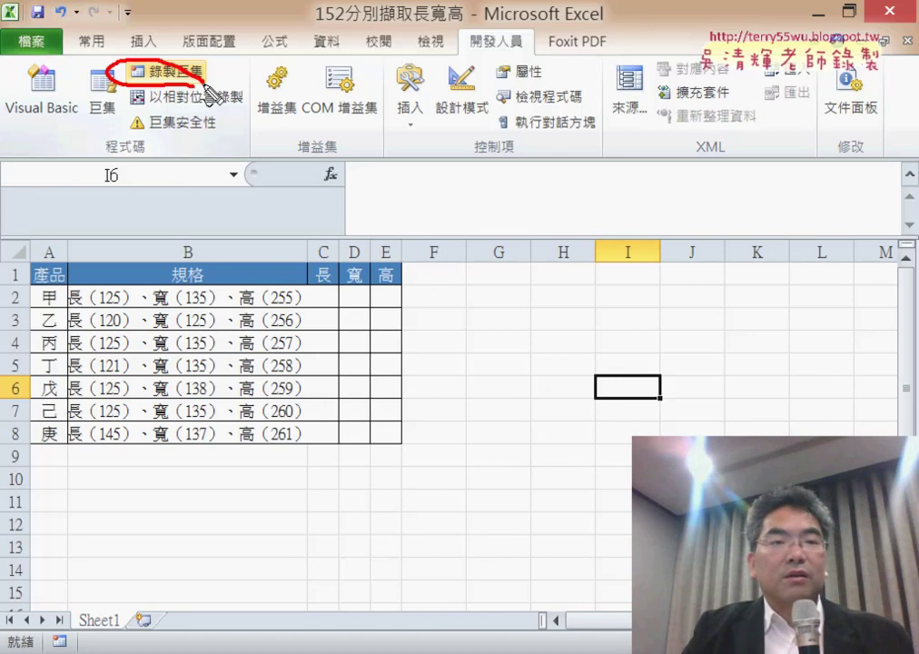
{"action": "key", "text": "Escape"}
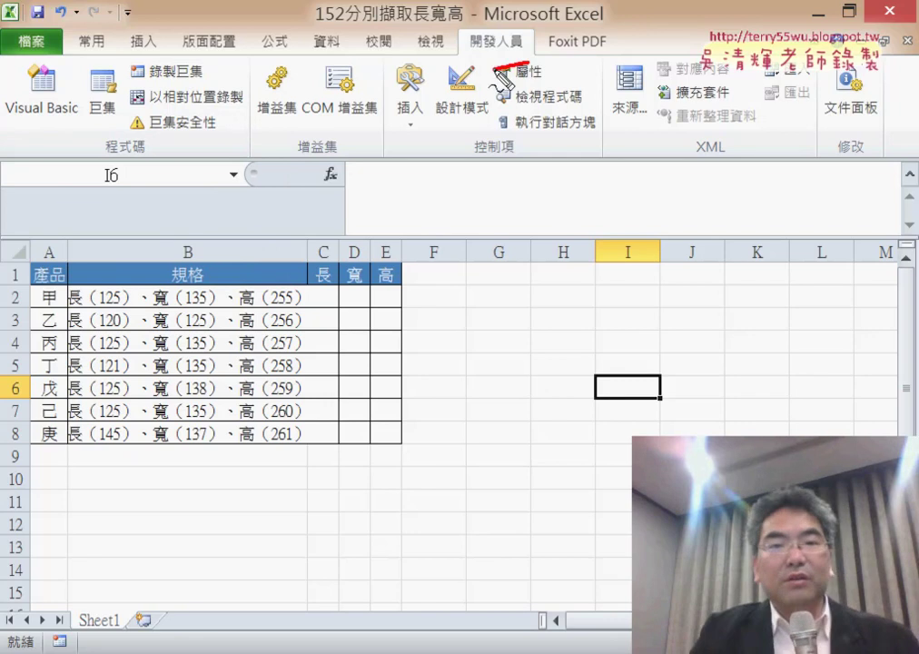
Step: Open the Quick Access Toolbar customization list
{"action": "left_click_drag", "start_coordinate": [513, 68], "coordinate": [530, 56]}
{"action": "mouse_move", "coordinate": [654, 363]}
{"action": "left_mouse_down"}
{"action": "mouse_move", "coordinate": [504, 87]}
{"action": "mouse_move", "coordinate": [571, 116]}
{"action": "left_mouse_up"}
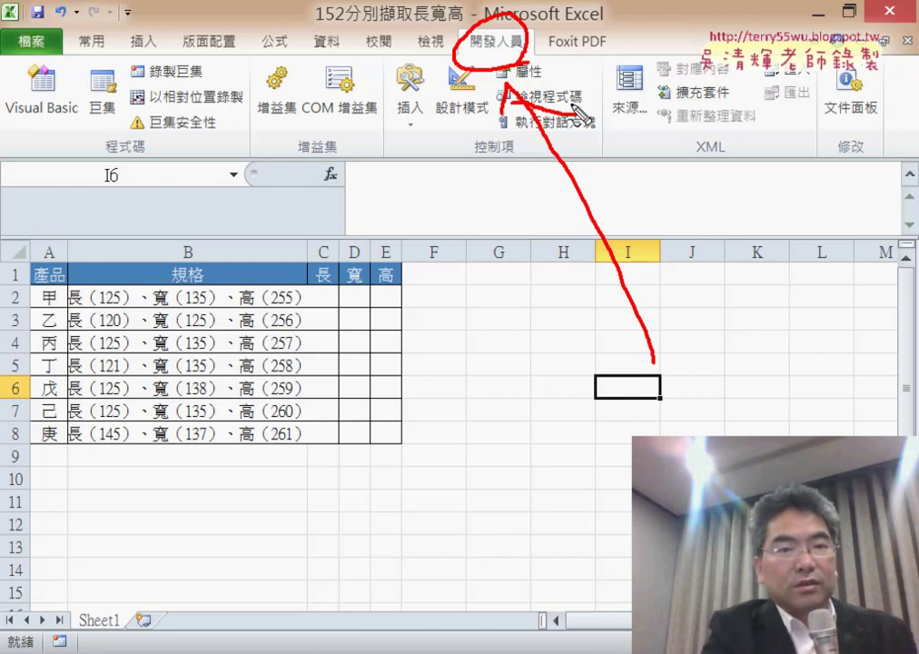
{"action": "key", "text": "Escape"}
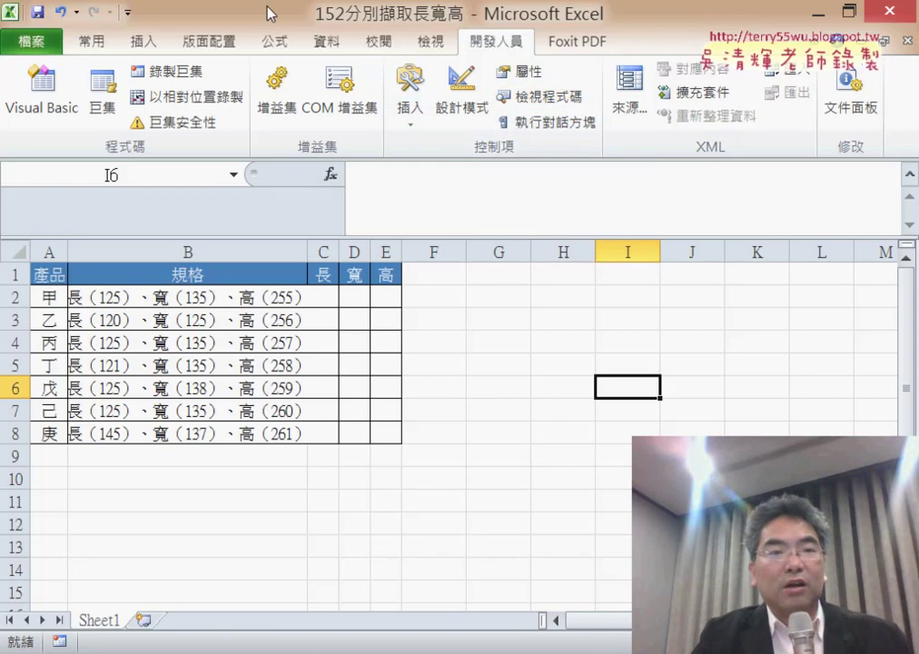
{"action": "left_click", "coordinate": [127, 13]}
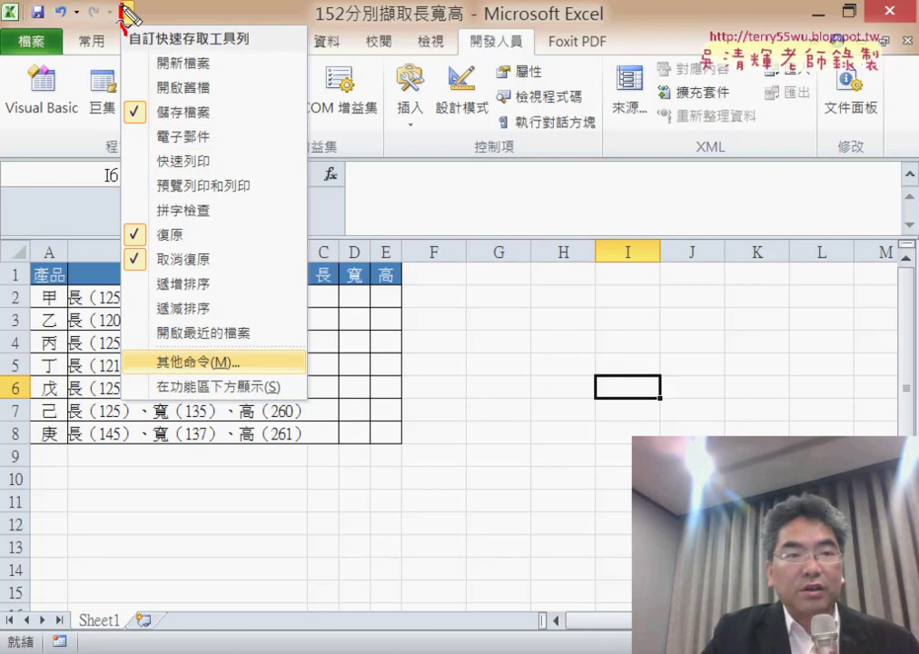
Step: Open Excel Options through More Commands in the Quick Access Toolbar list
{"action": "left_click_drag", "start_coordinate": [126, 14], "coordinate": [125, 27]}
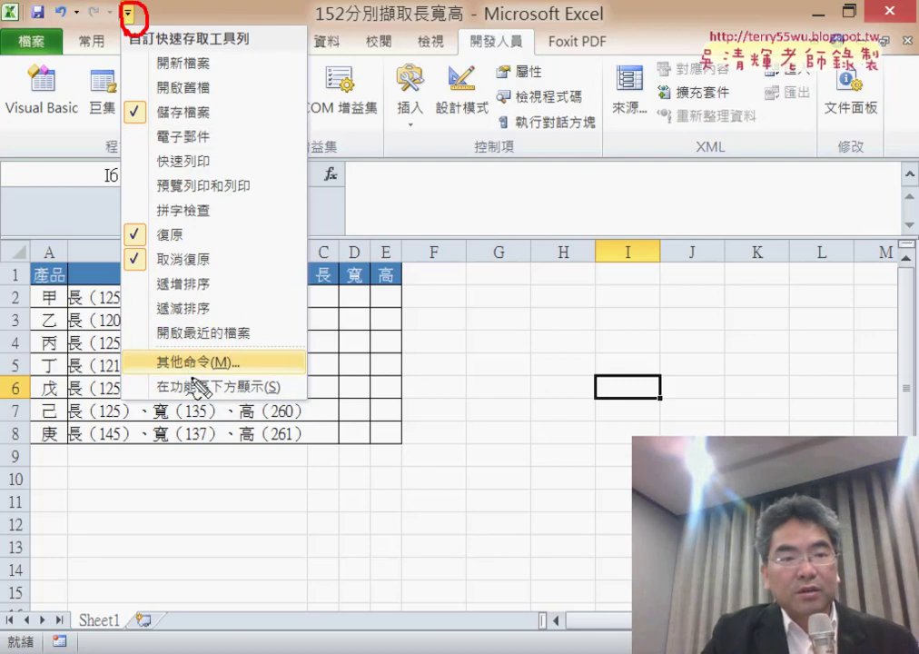
{"action": "left_click_drag", "start_coordinate": [209, 354], "coordinate": [232, 342]}
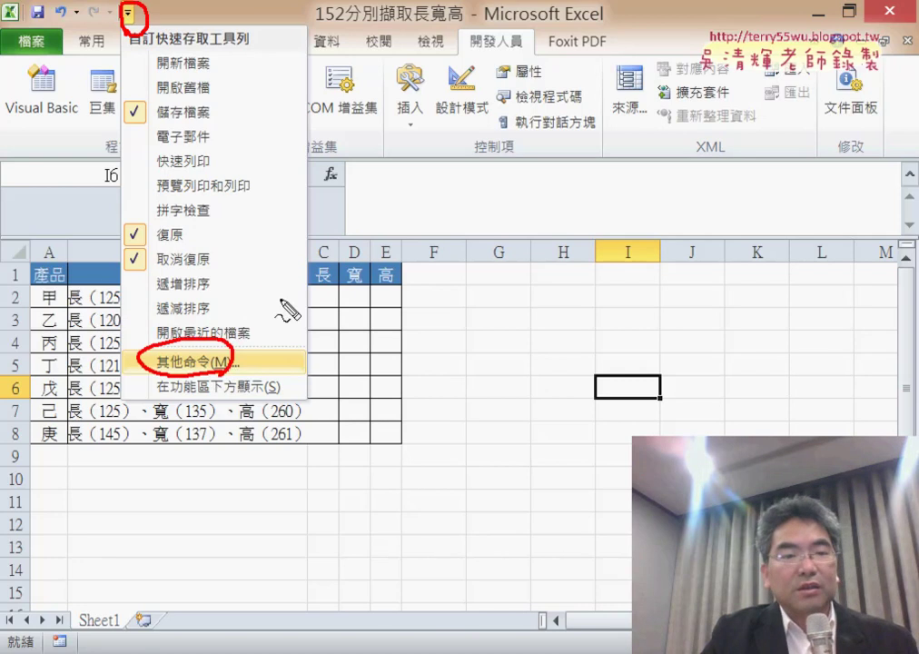
{"action": "left_click_drag", "start_coordinate": [295, 274], "coordinate": [232, 351]}
{"action": "mouse_move", "coordinate": [217, 310]}
{"action": "left_mouse_down"}
{"action": "mouse_move", "coordinate": [232, 350]}
{"action": "mouse_move", "coordinate": [247, 337]}
{"action": "left_mouse_up"}
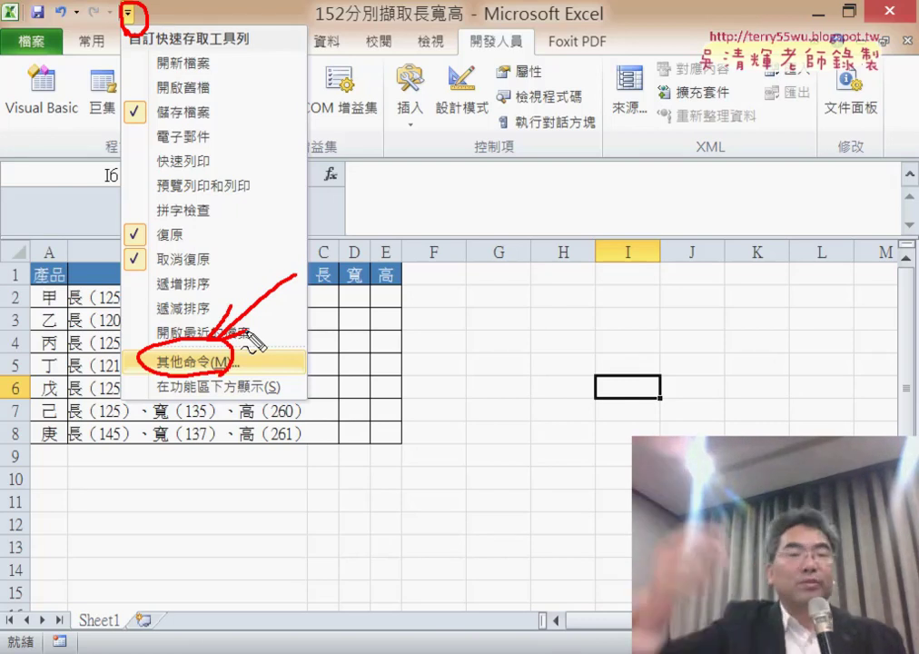
{"action": "key", "text": "Escape"}
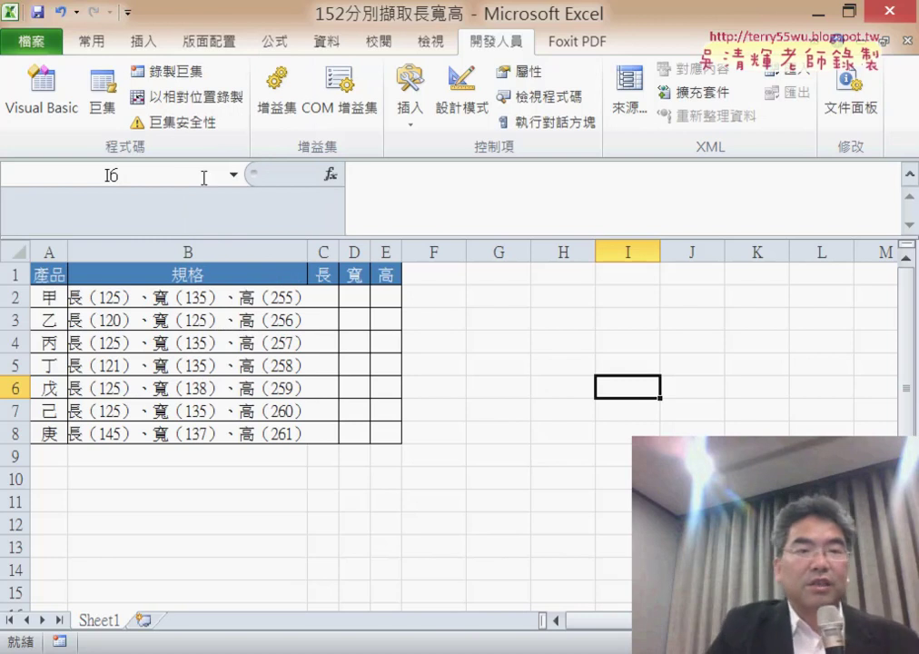
{"action": "left_click", "coordinate": [132, 14]}
{"action": "left_click", "coordinate": [169, 362]}
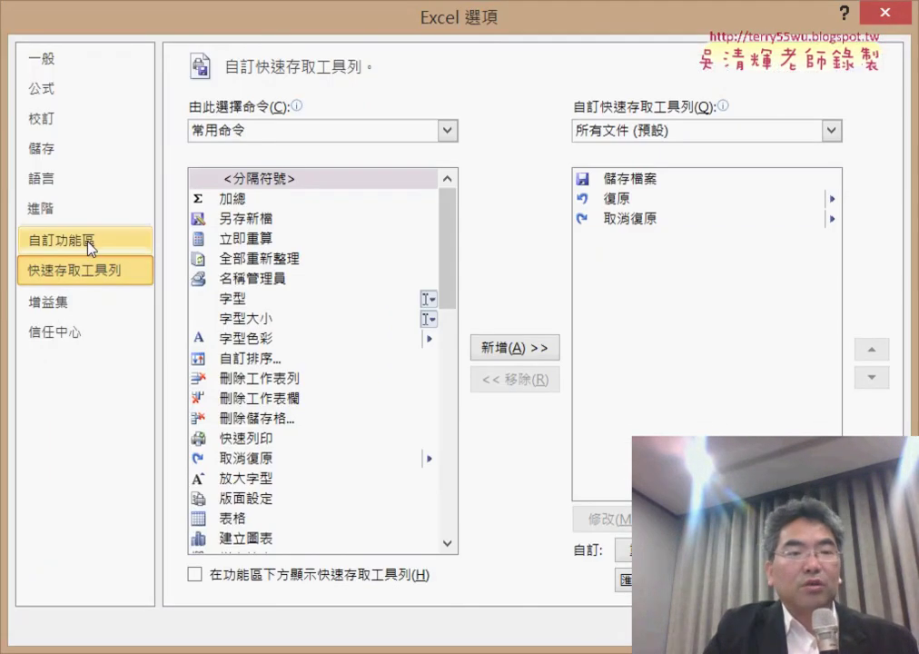
Step: Confirm 開發人員 is checked under Customize Ribbon, then close Excel Options
{"action": "left_click", "coordinate": [91, 241]}
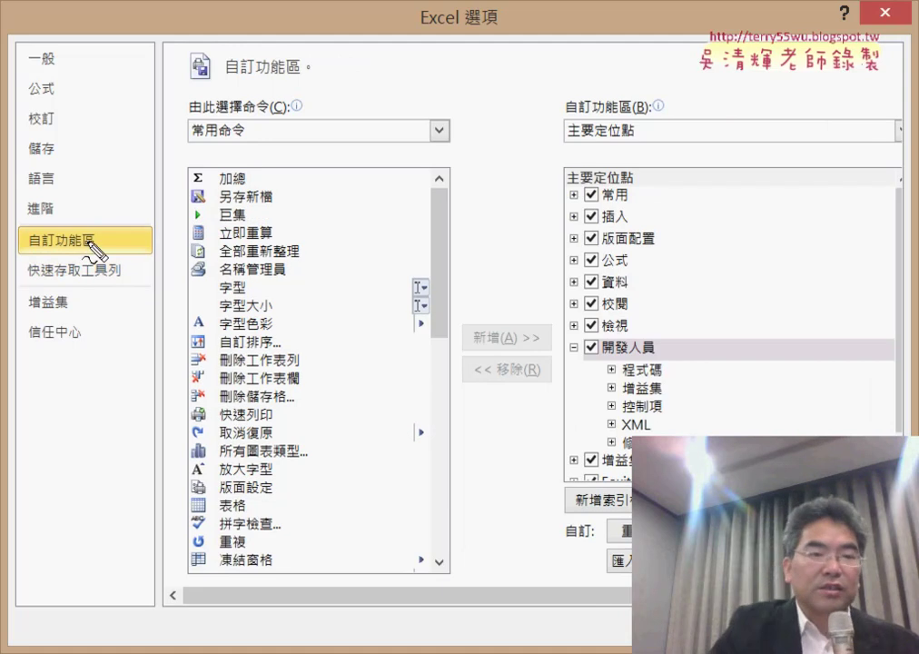
{"action": "left_click_drag", "start_coordinate": [78, 264], "coordinate": [91, 265]}
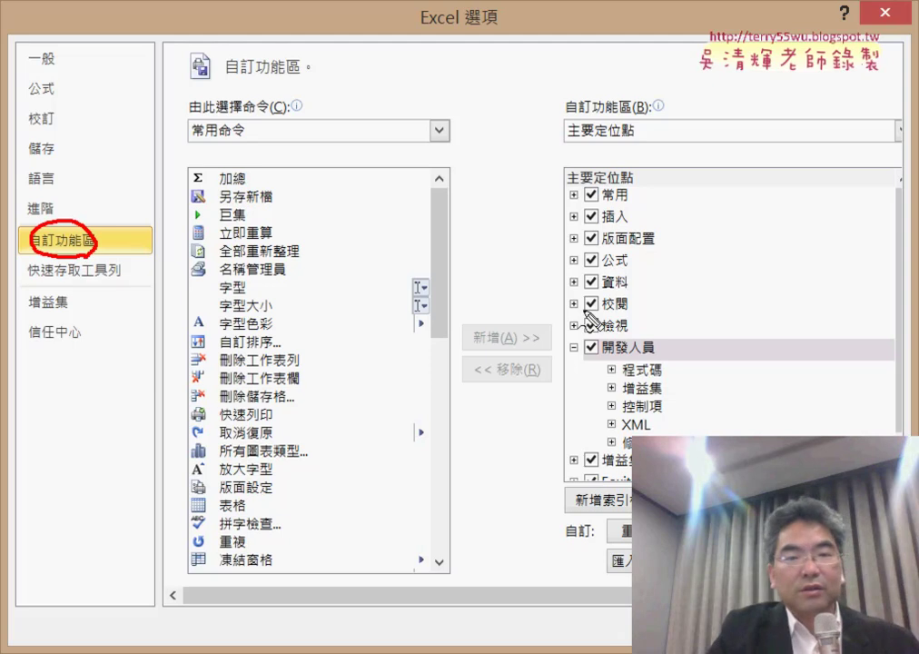
{"action": "left_click_drag", "start_coordinate": [655, 329], "coordinate": [624, 367]}
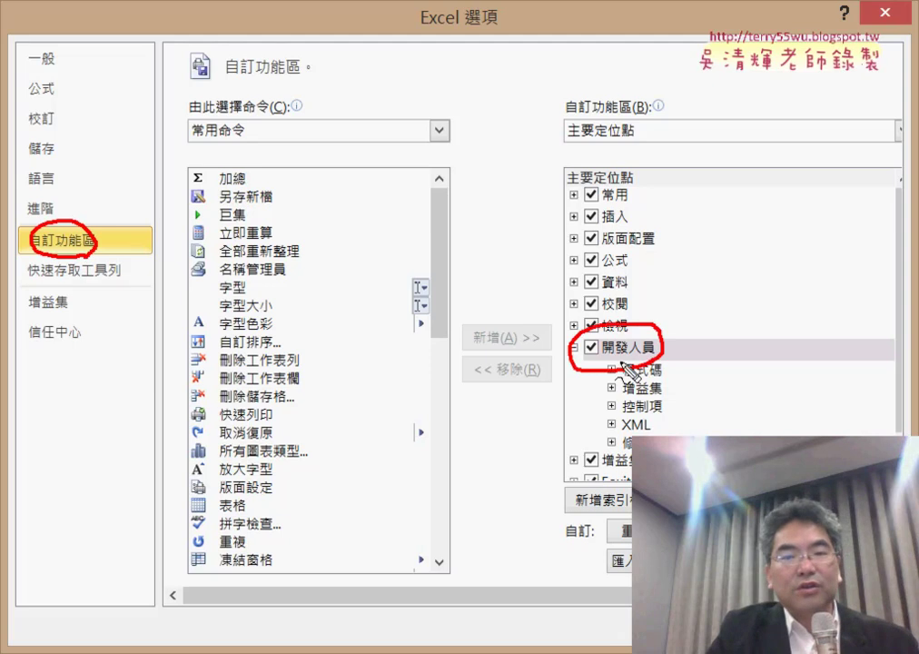
{"action": "mouse_move", "coordinate": [104, 256]}
{"action": "left_mouse_down"}
{"action": "mouse_move", "coordinate": [510, 334]}
{"action": "mouse_move", "coordinate": [508, 359]}
{"action": "left_mouse_up"}
{"action": "left_click_drag", "start_coordinate": [590, 336], "coordinate": [604, 345]}
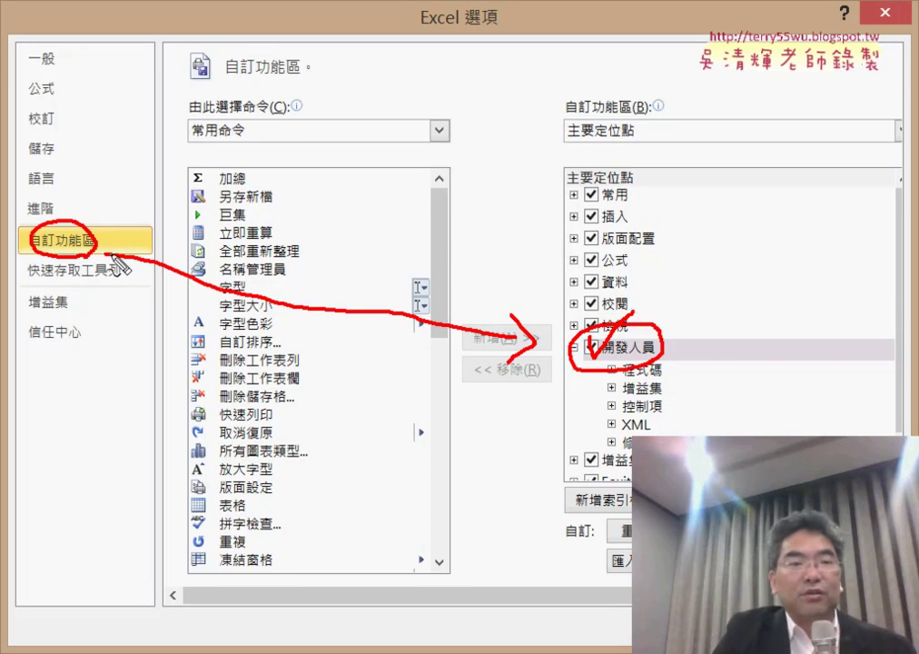
{"action": "mouse_move", "coordinate": [17, 13]}
{"action": "left_mouse_down"}
{"action": "mouse_move", "coordinate": [30, 67]}
{"action": "mouse_move", "coordinate": [122, 40]}
{"action": "left_mouse_up"}
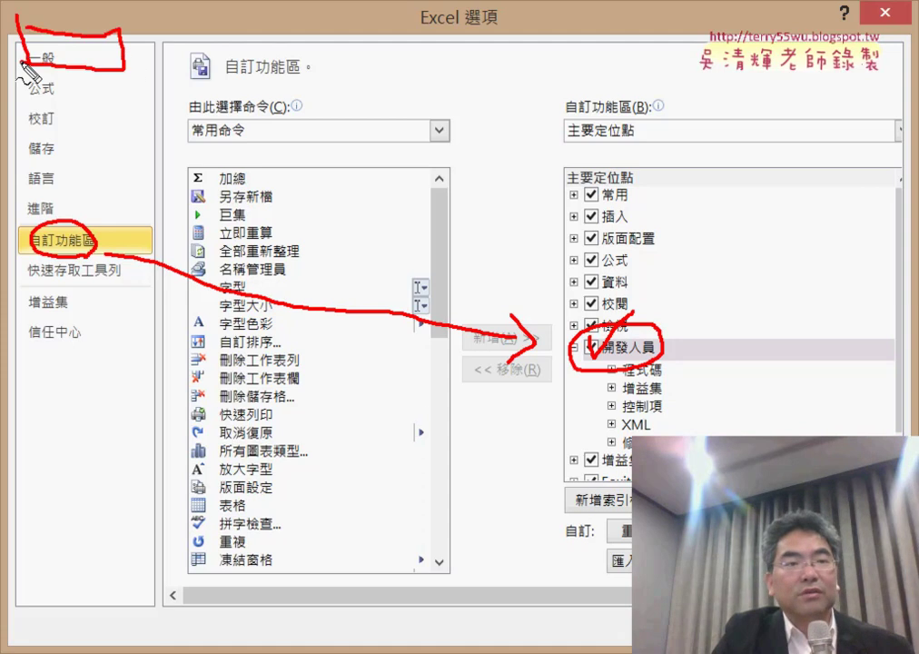
{"action": "mouse_move", "coordinate": [127, 55]}
{"action": "left_mouse_down"}
{"action": "mouse_move", "coordinate": [207, 71]}
{"action": "mouse_move", "coordinate": [159, 39]}
{"action": "left_mouse_up"}
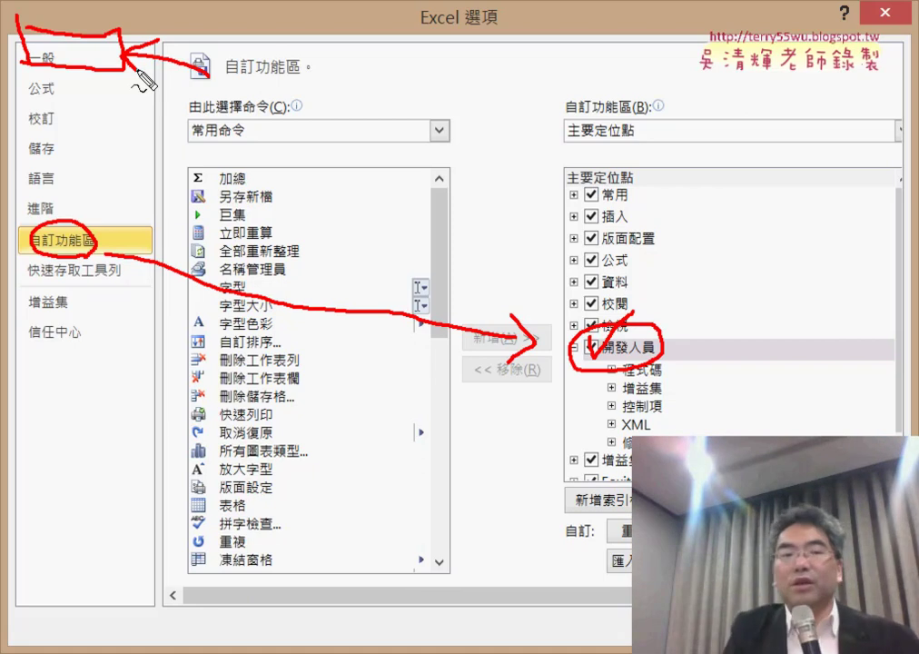
{"action": "key", "text": "Escape"}
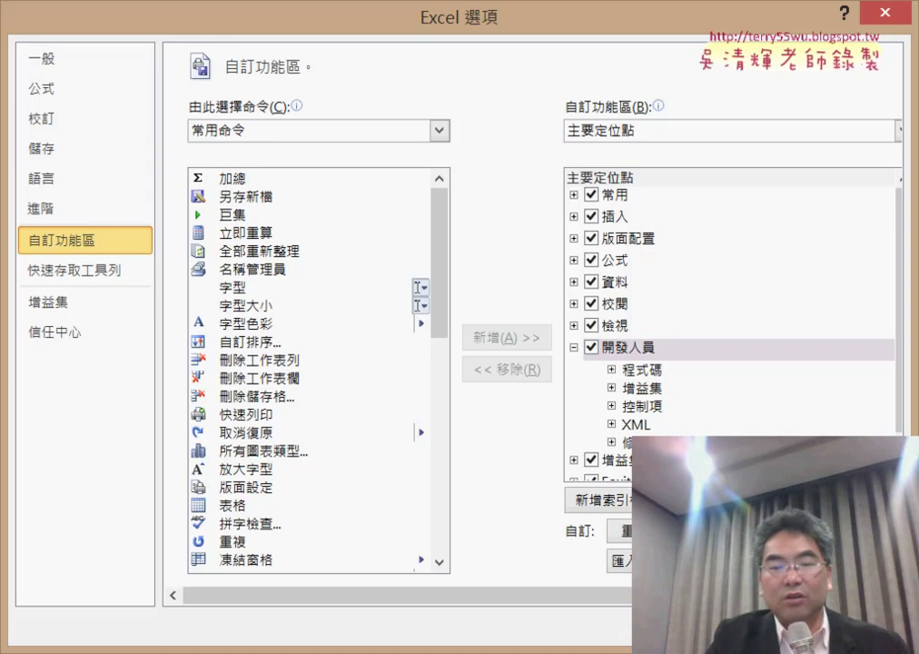
{"action": "key", "text": "Return"}
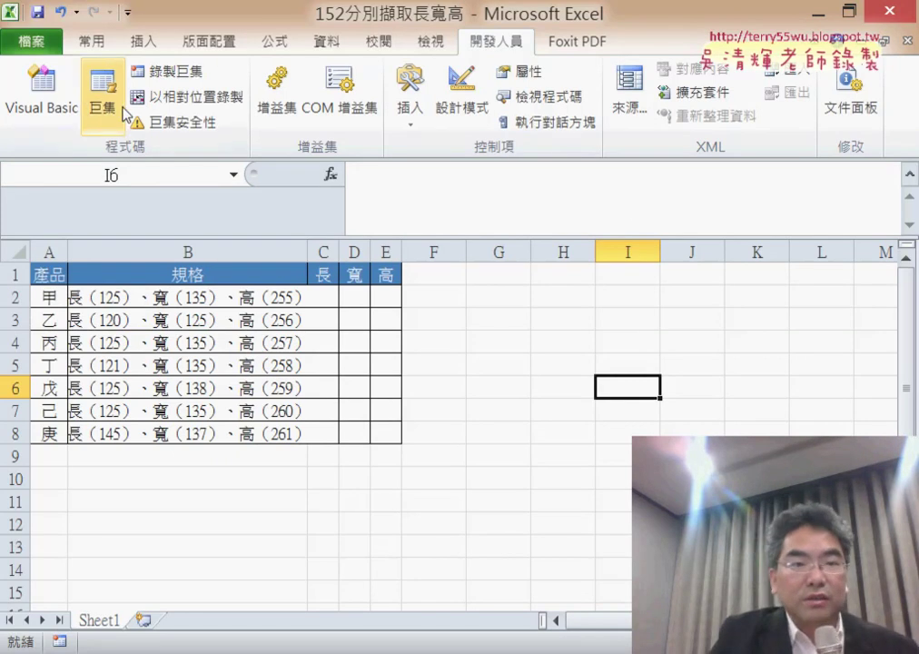
Step: Review the 括弧字串 procedure in Module1 in the VBA editor, then return to Excel
{"action": "left_click", "coordinate": [53, 100]}
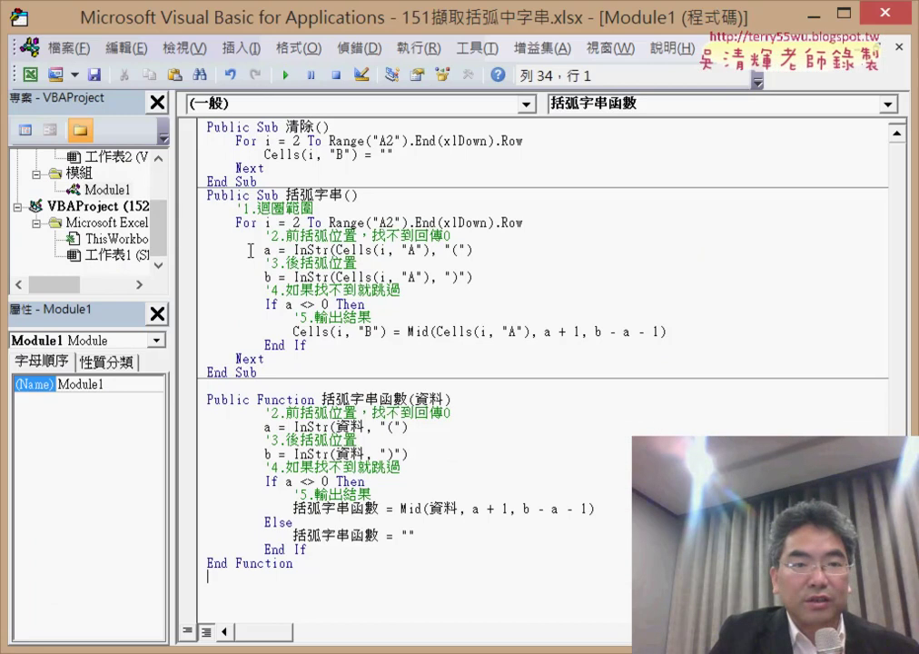
{"action": "left_click_drag", "start_coordinate": [182, 227], "coordinate": [277, 227]}
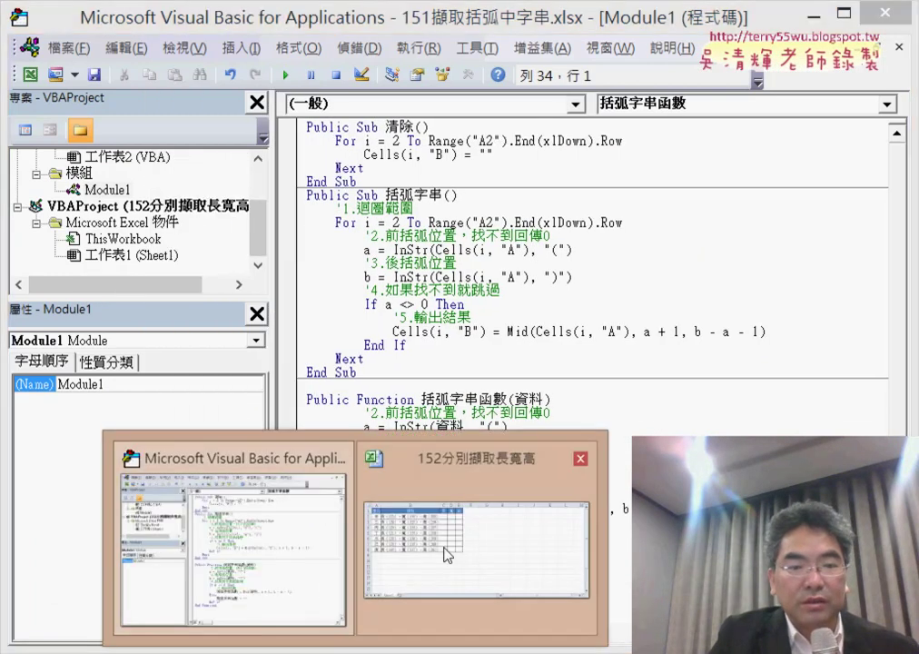
{"action": "left_click", "coordinate": [479, 268]}
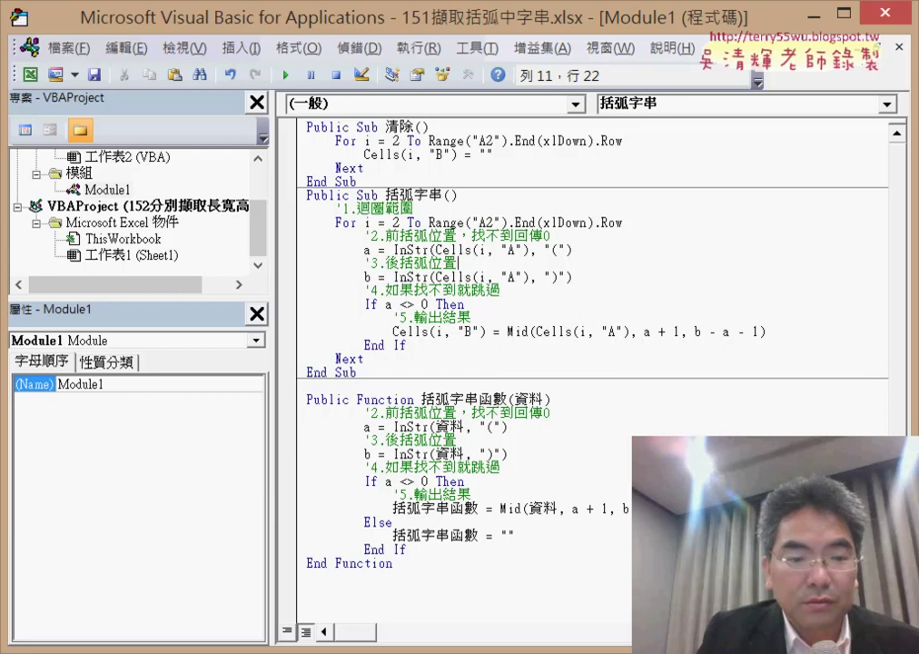
{"action": "key", "text": "alt+F11"}
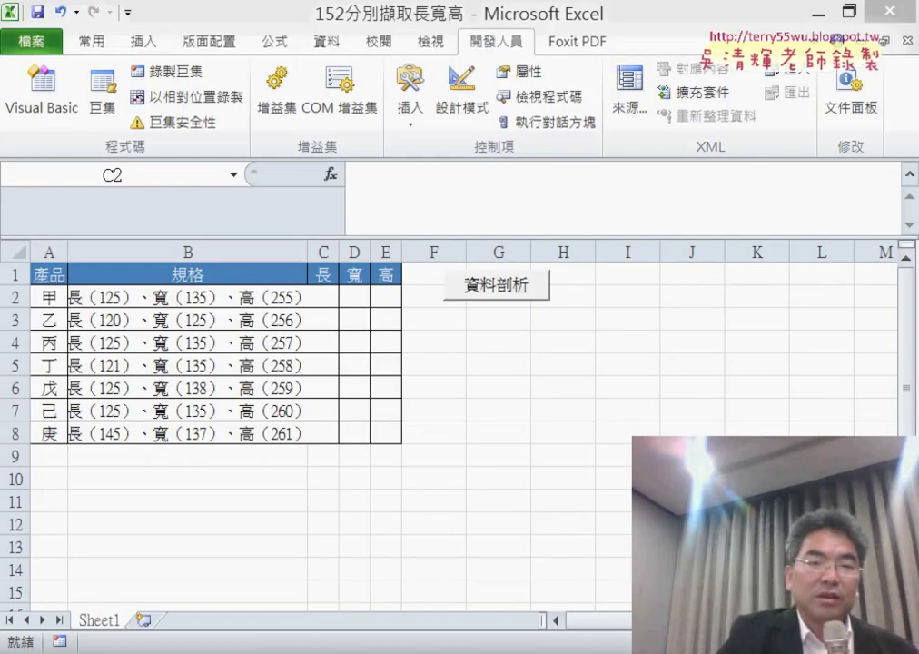
Step: Run the 資料剖析 button macro and check C2:E8 now holds values like 125, 135, 255
{"action": "left_click", "coordinate": [536, 333]}
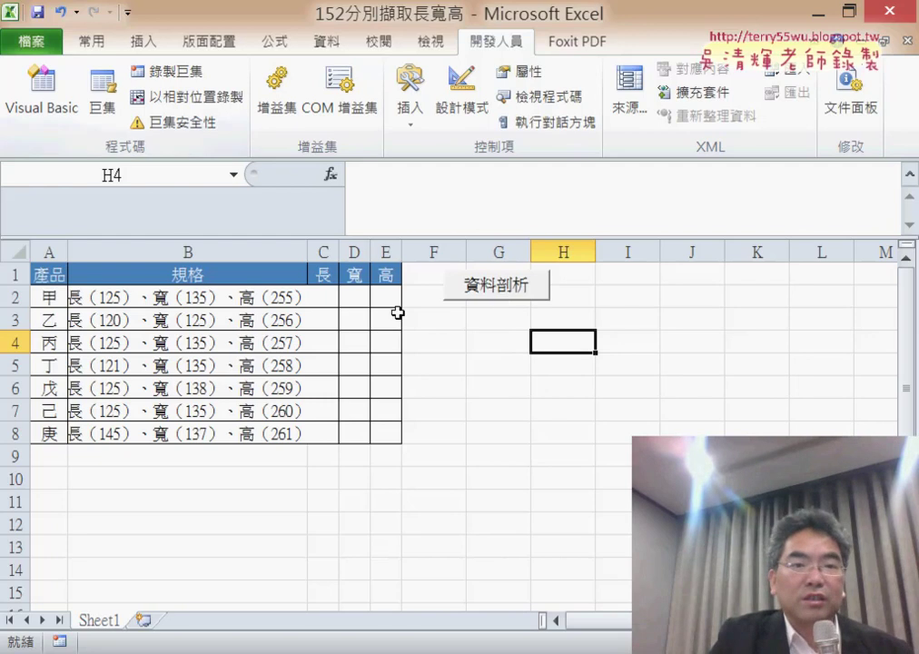
{"action": "left_click", "coordinate": [436, 342]}
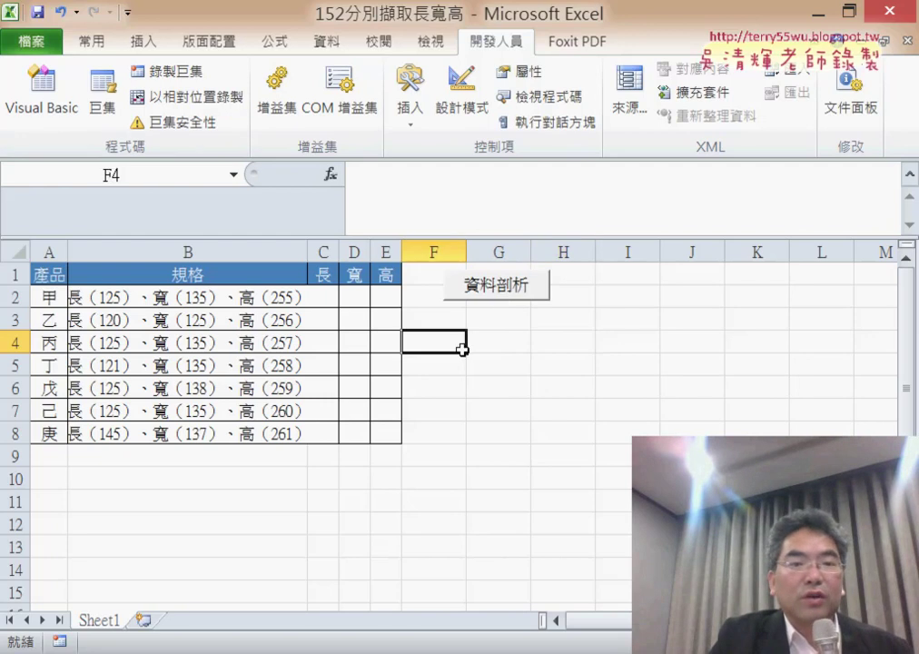
{"action": "left_click", "coordinate": [500, 291]}
{"action": "left_click_drag", "start_coordinate": [324, 297], "coordinate": [394, 433]}
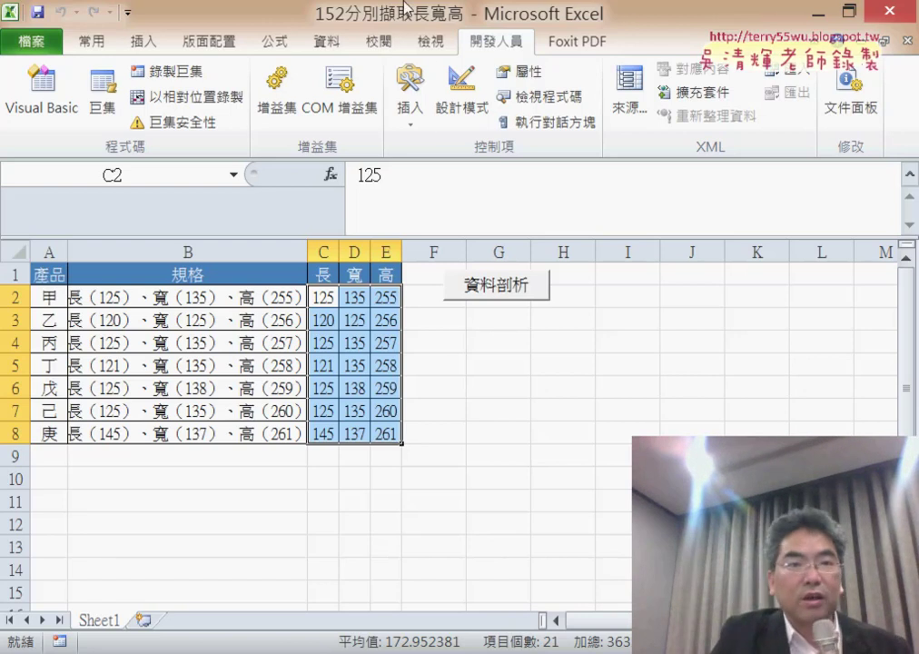
{"action": "left_click", "coordinate": [327, 42]}
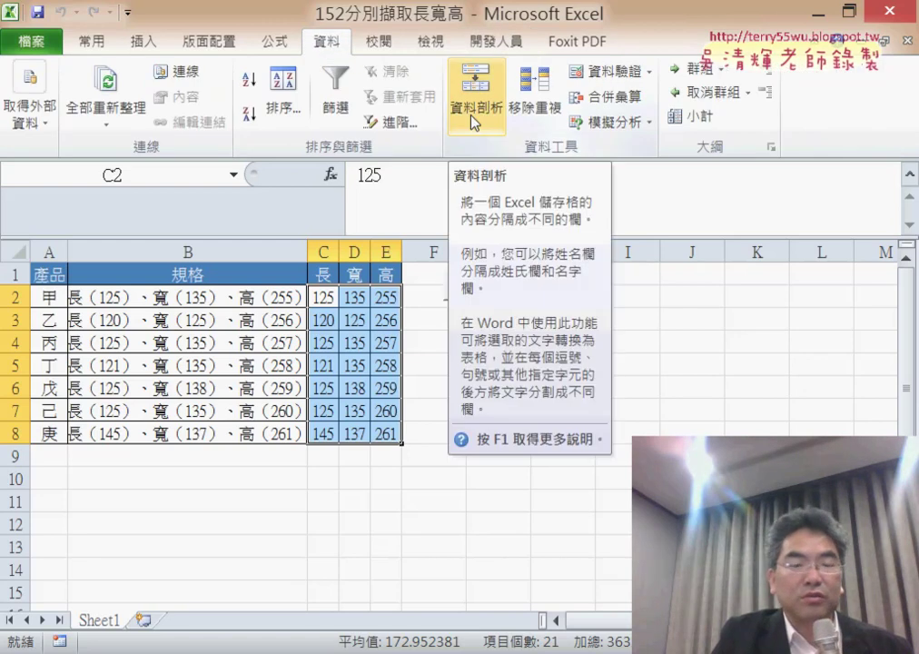
Step: Delete the extracted length, width and height numbers in C2:E8
{"action": "left_click_drag", "start_coordinate": [325, 296], "coordinate": [395, 433]}
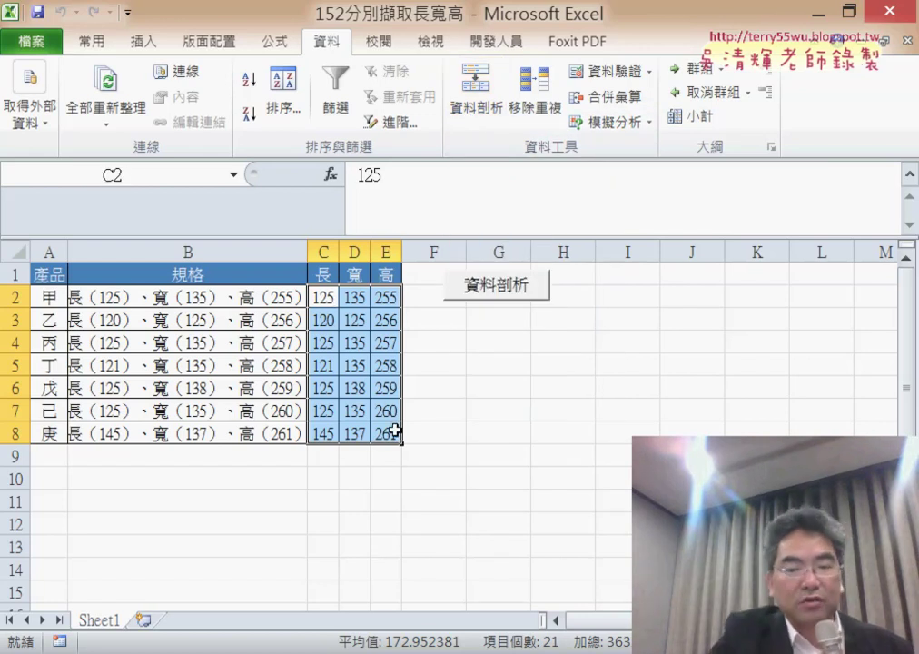
{"action": "key", "text": "Delete"}
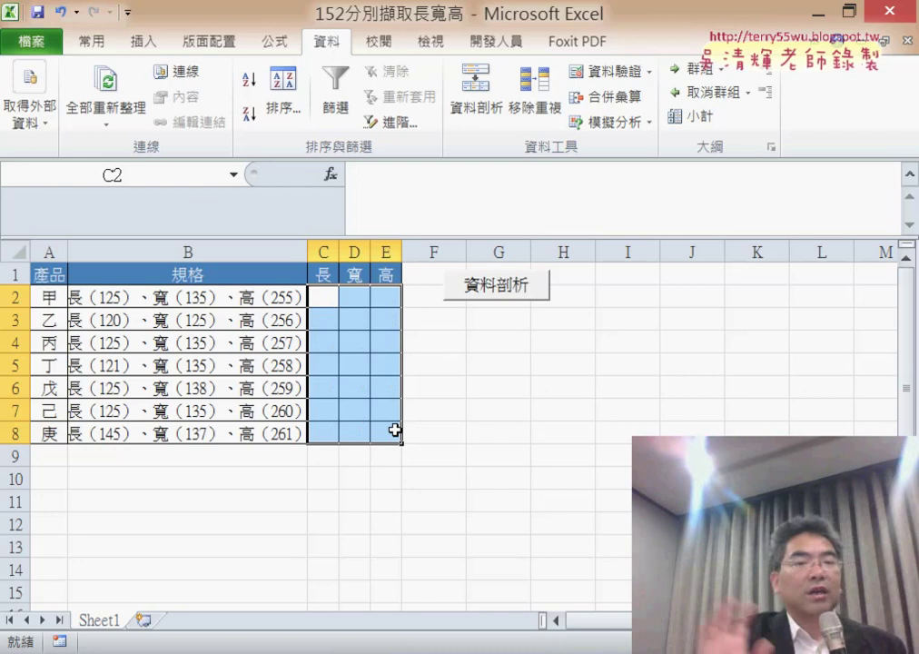